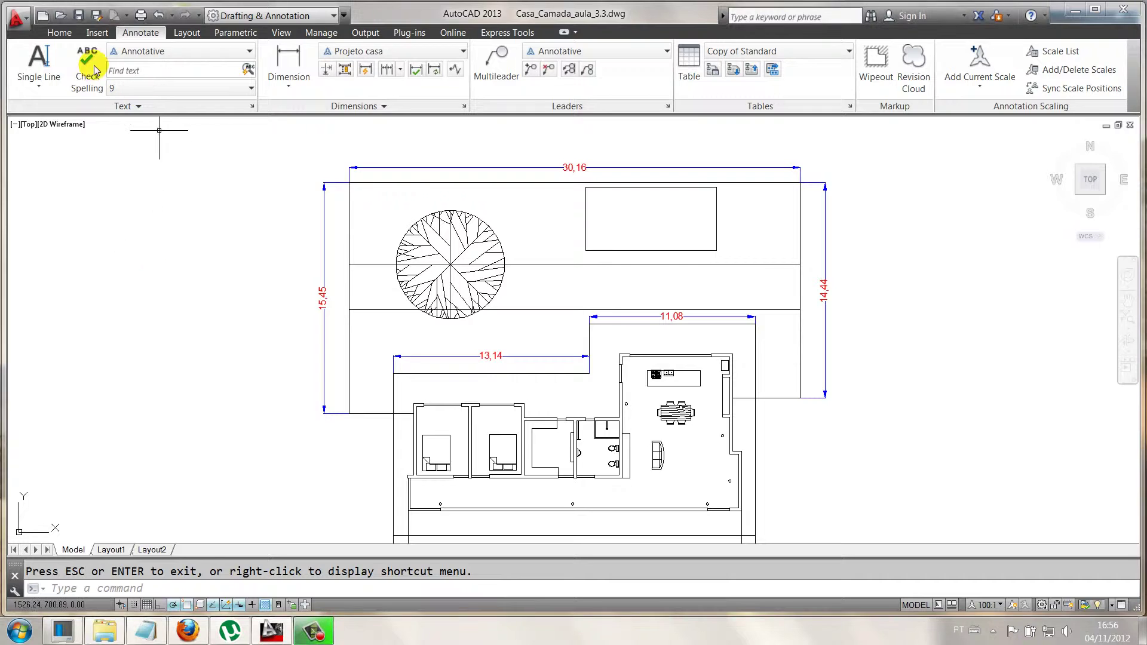
Open the Annotative text style and try its orientation, upside-down and backwards effects, leaving them off.
left_click(66, 33)
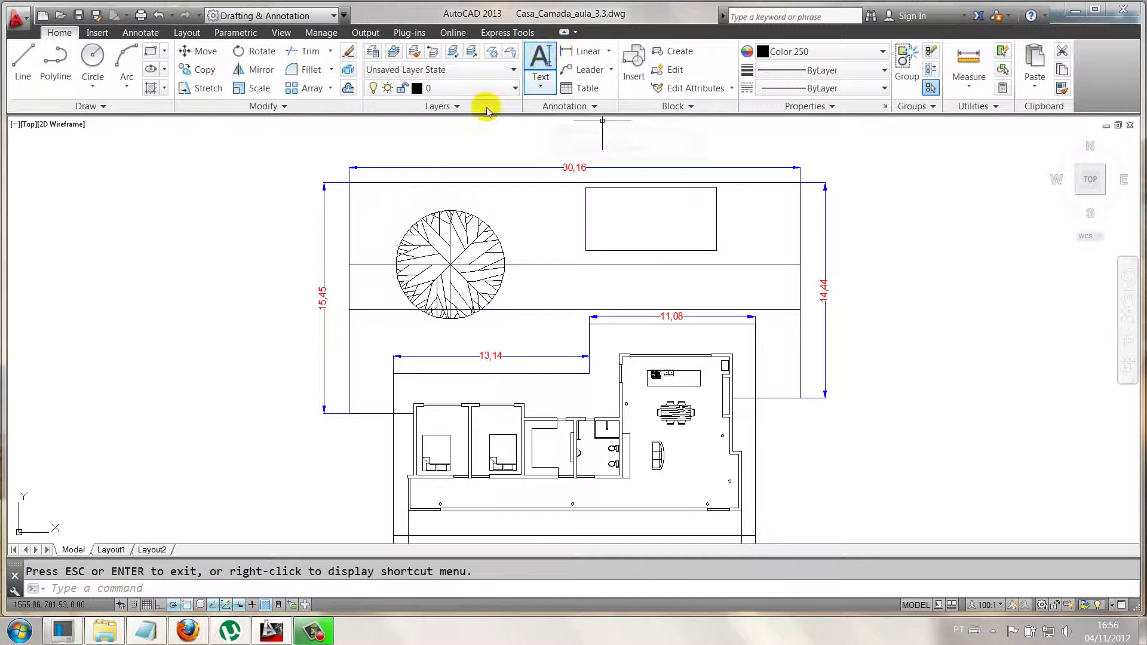
left_click(146, 33)
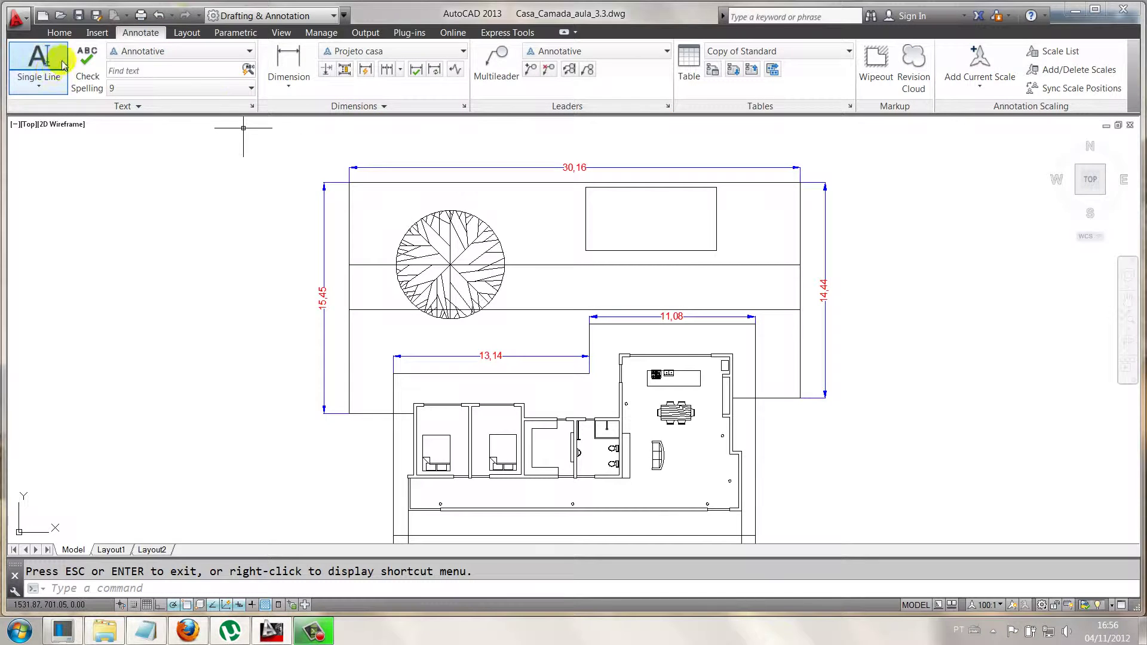
left_click(251, 106)
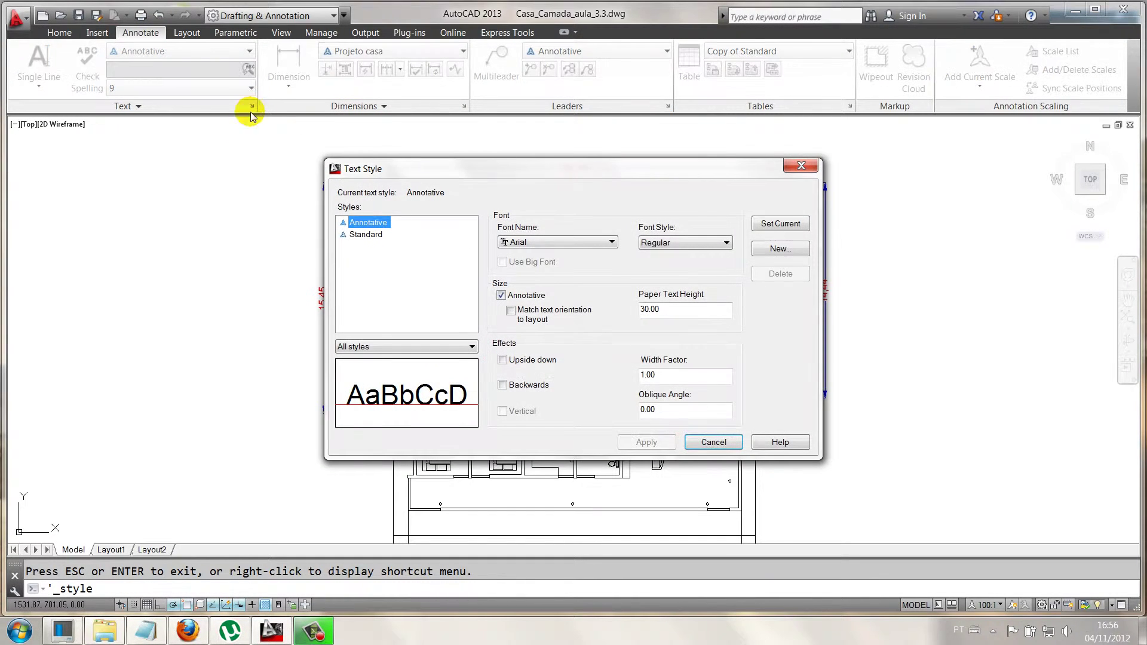
left_click(365, 223)
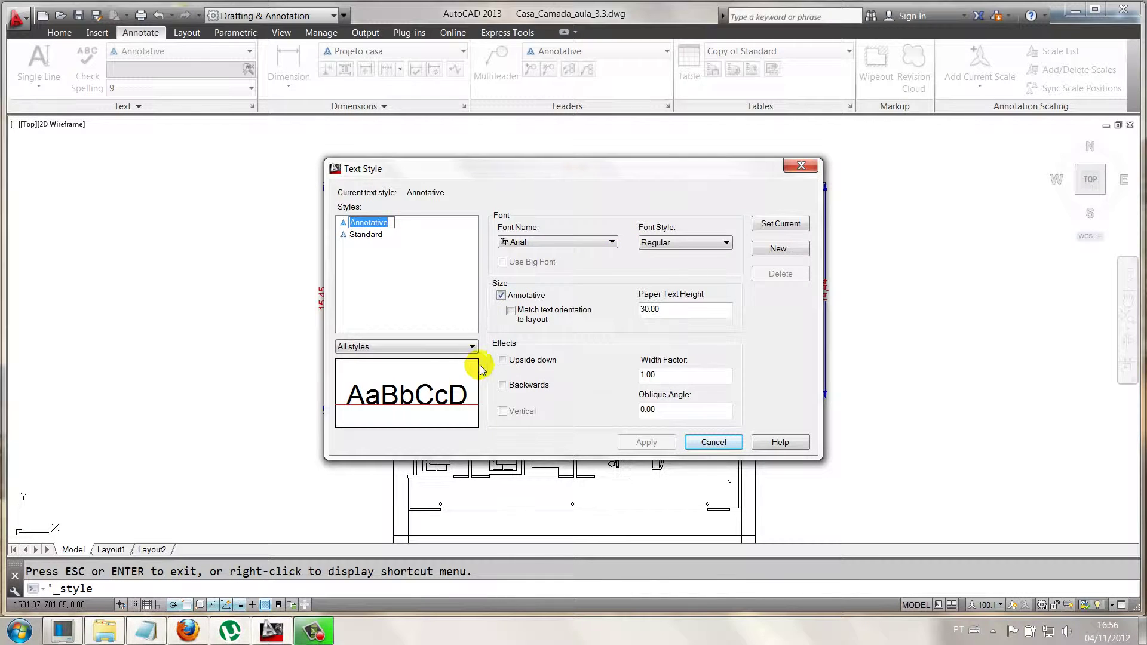
left_click(510, 311)
left_click(511, 311)
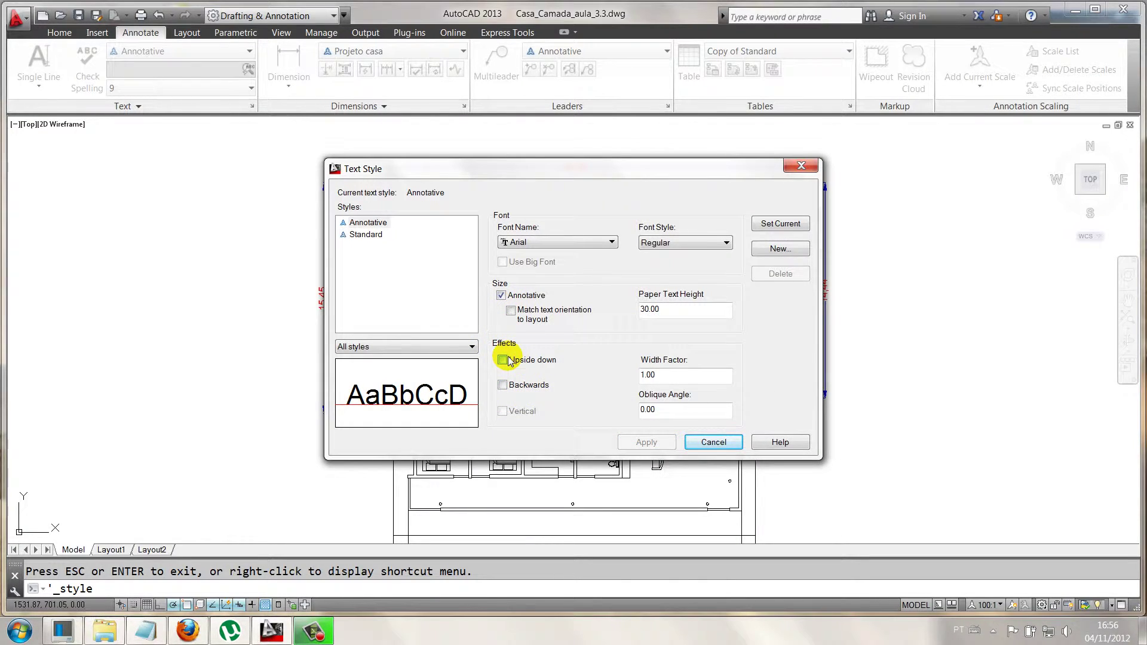
left_click(504, 360)
left_click(504, 361)
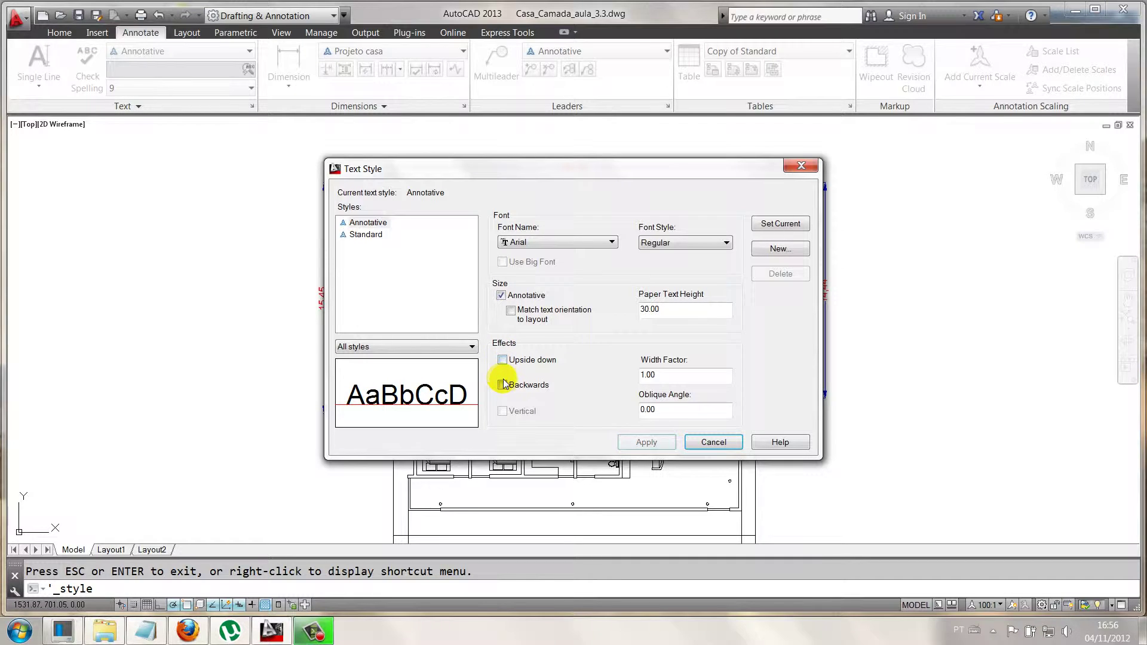
left_click(503, 386)
left_click(503, 384)
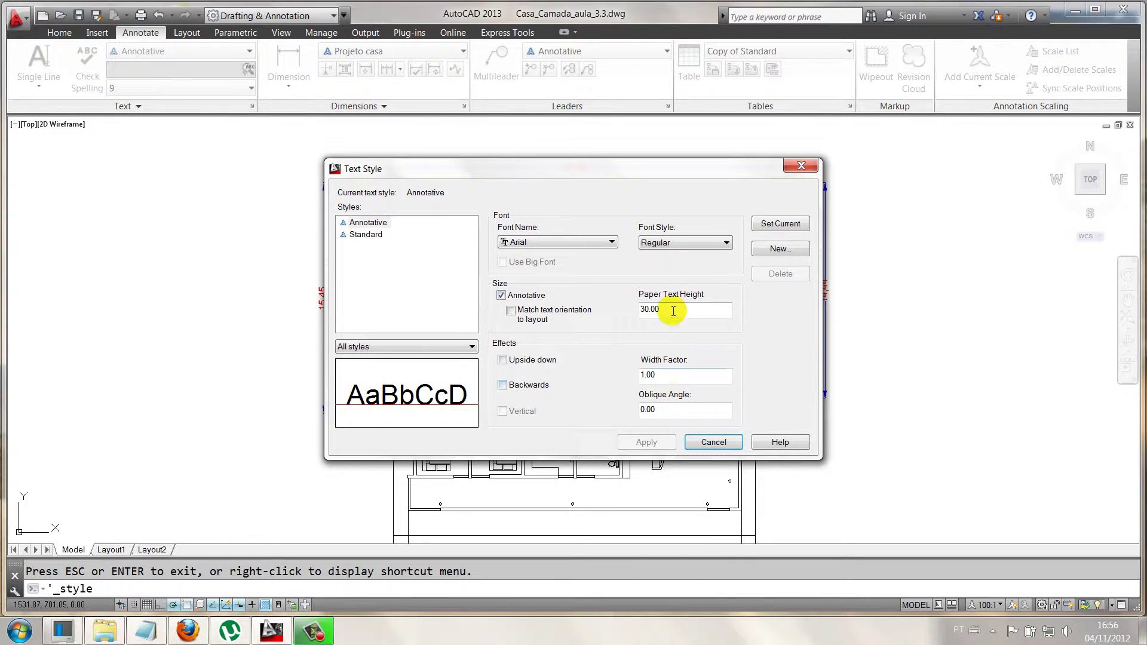
Give the Annotative style a 35 paper text height and Negrito font style, then apply.
left_click_drag(672, 310, 611, 311)
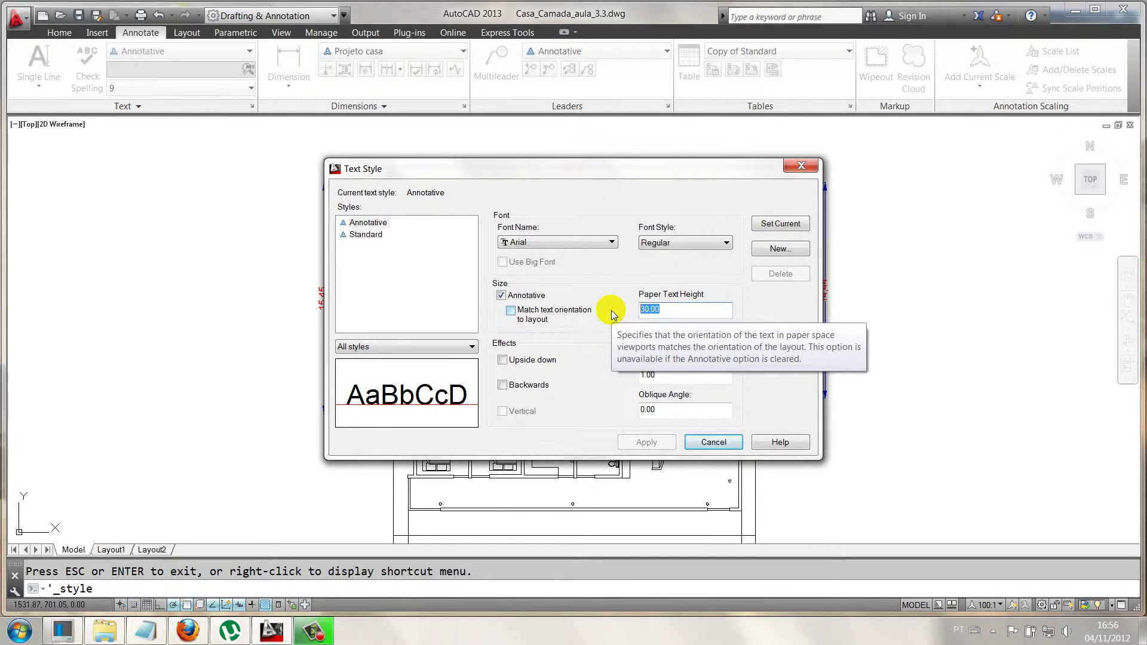
key("BackSpace")
type("35.0")
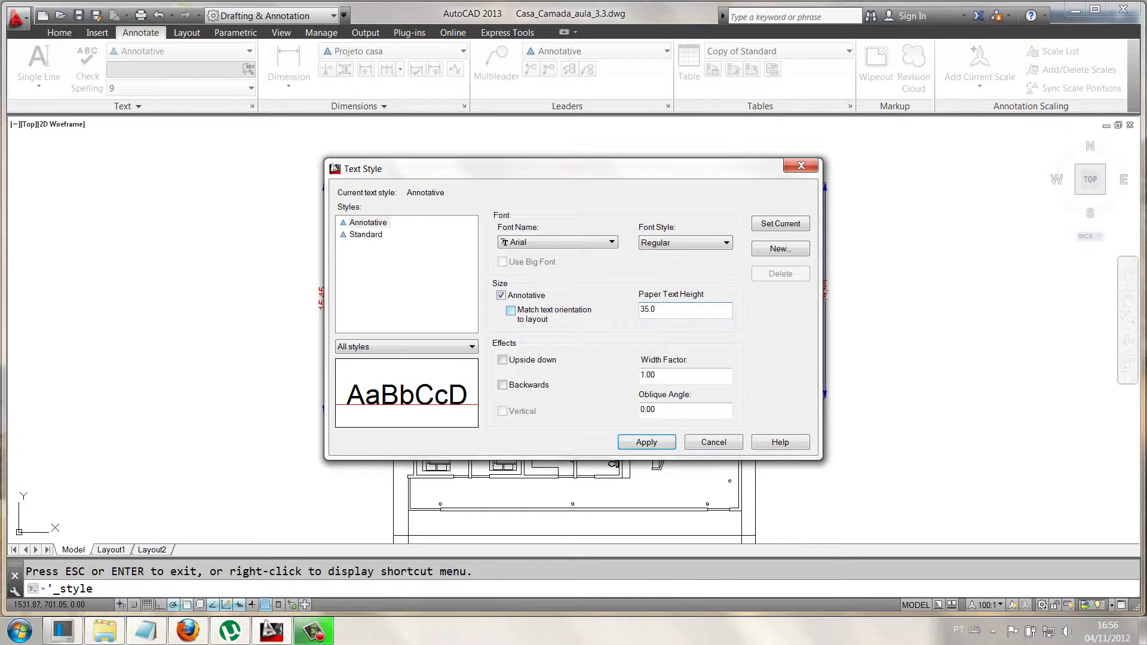
left_click(698, 242)
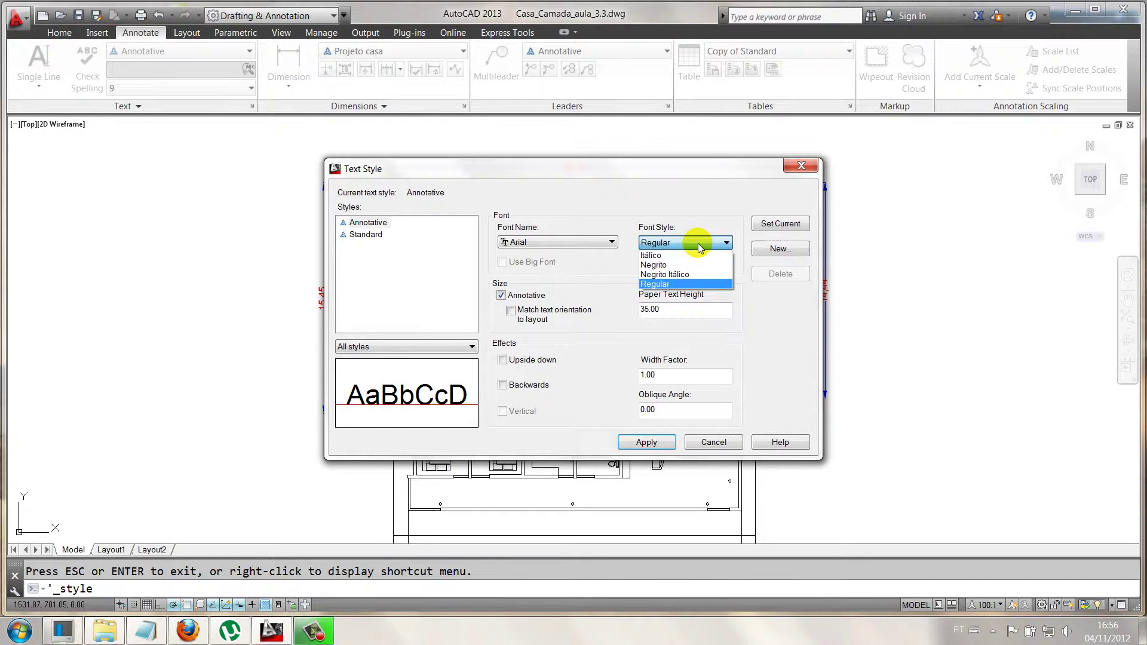
left_click(653, 265)
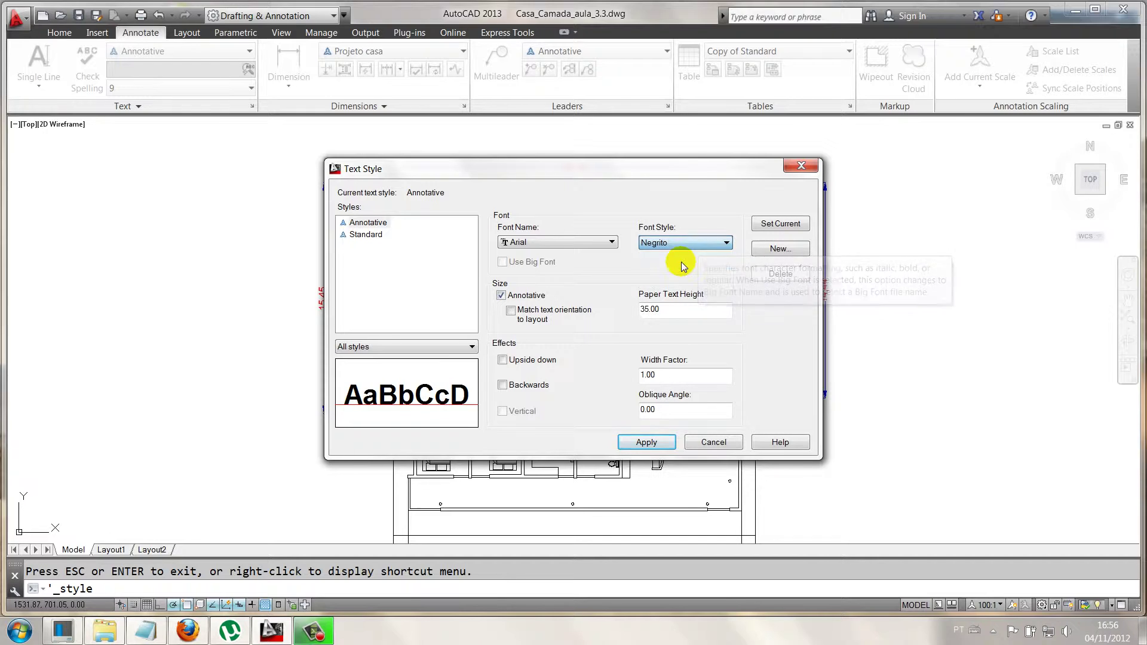
left_click(648, 442)
left_click(711, 442)
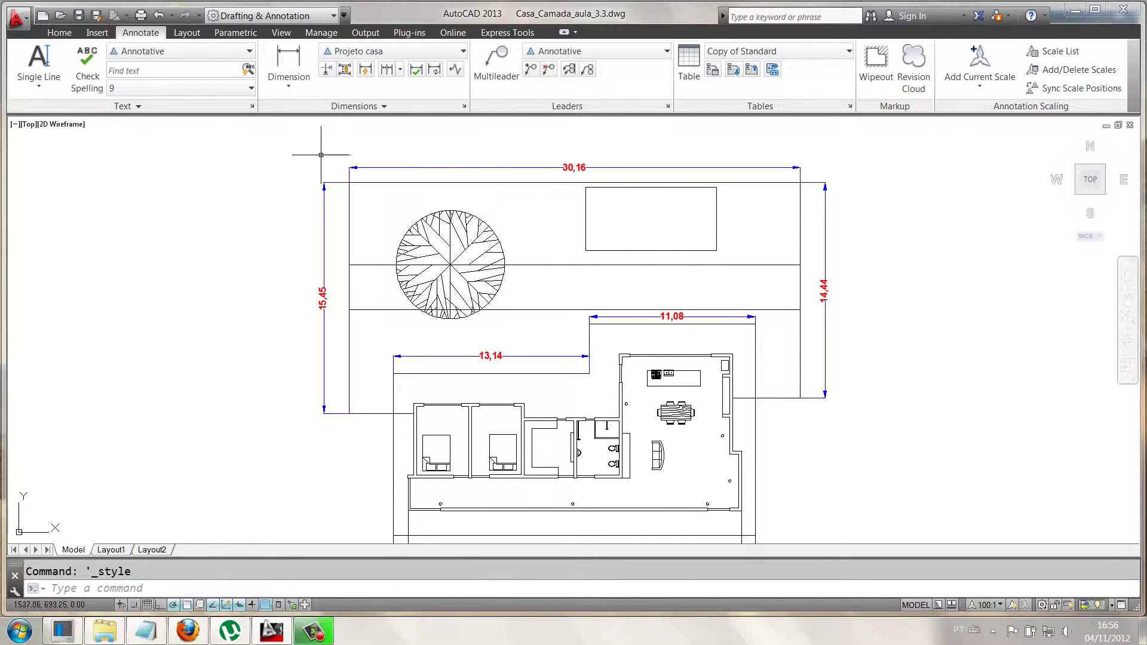
Place single-line text 'Projeto casa' above the lot's 30,16 dimension and zoom to check it.
left_click(46, 83)
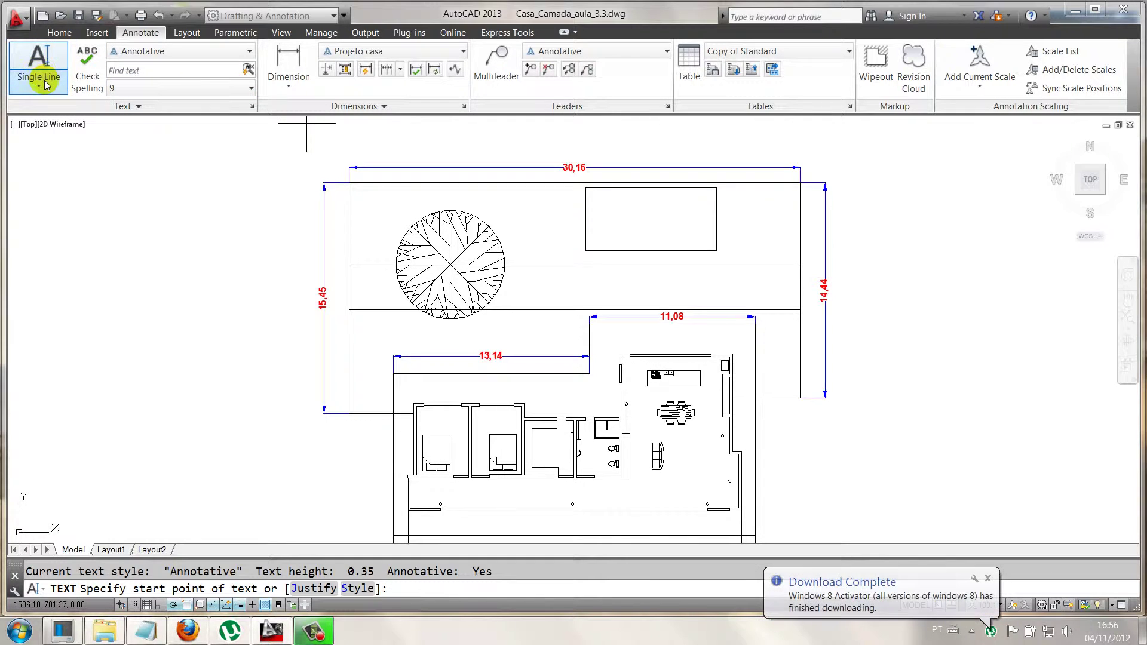
left_click(39, 88)
left_click(42, 147)
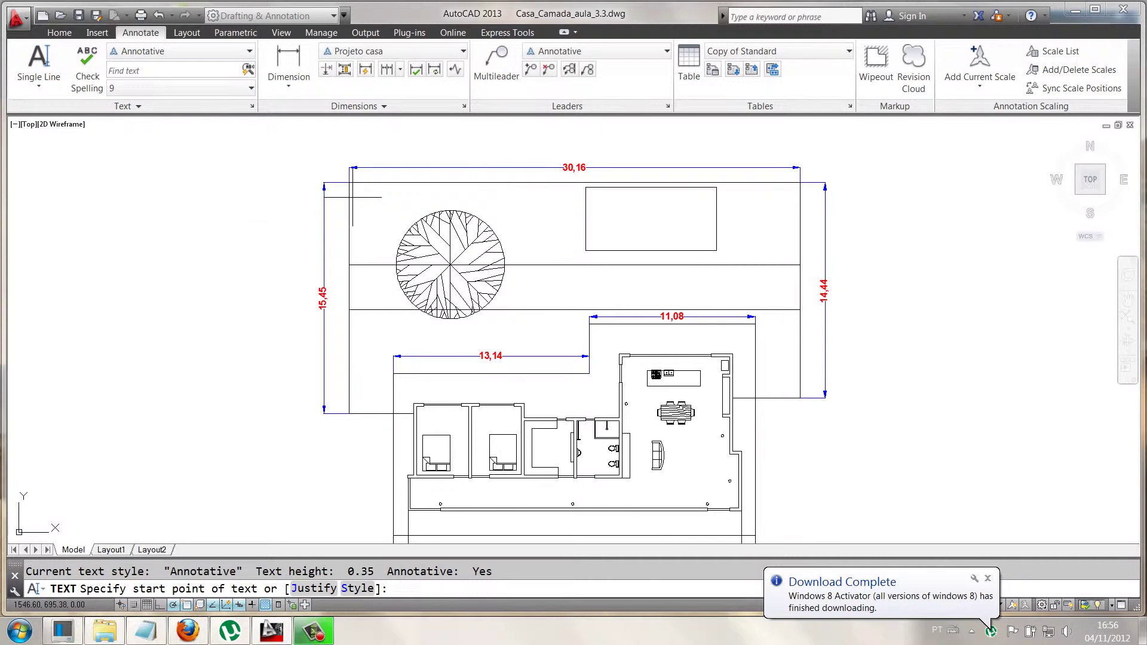
left_click(463, 160)
type("Projeto c")
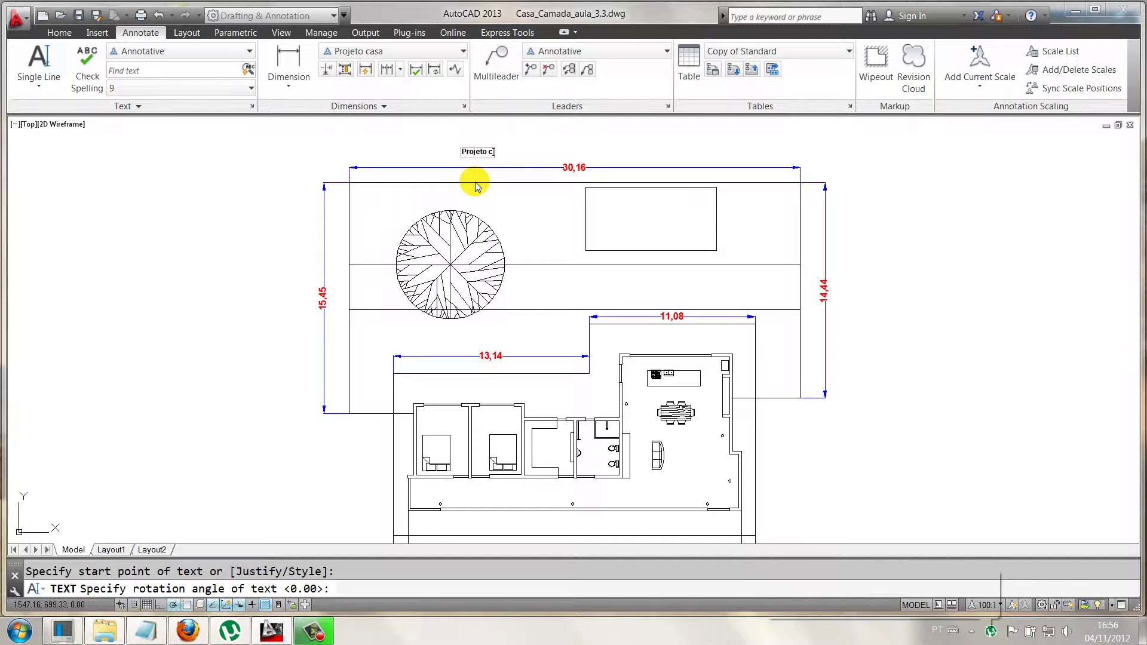
type("asa")
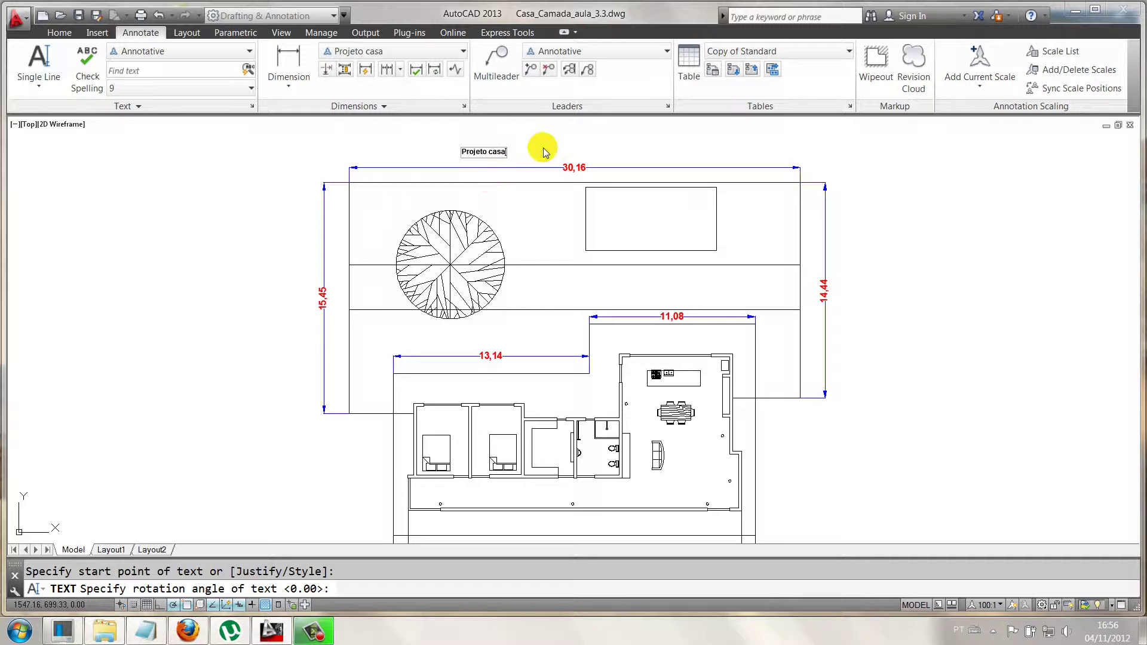
key("Return")
key("Return")
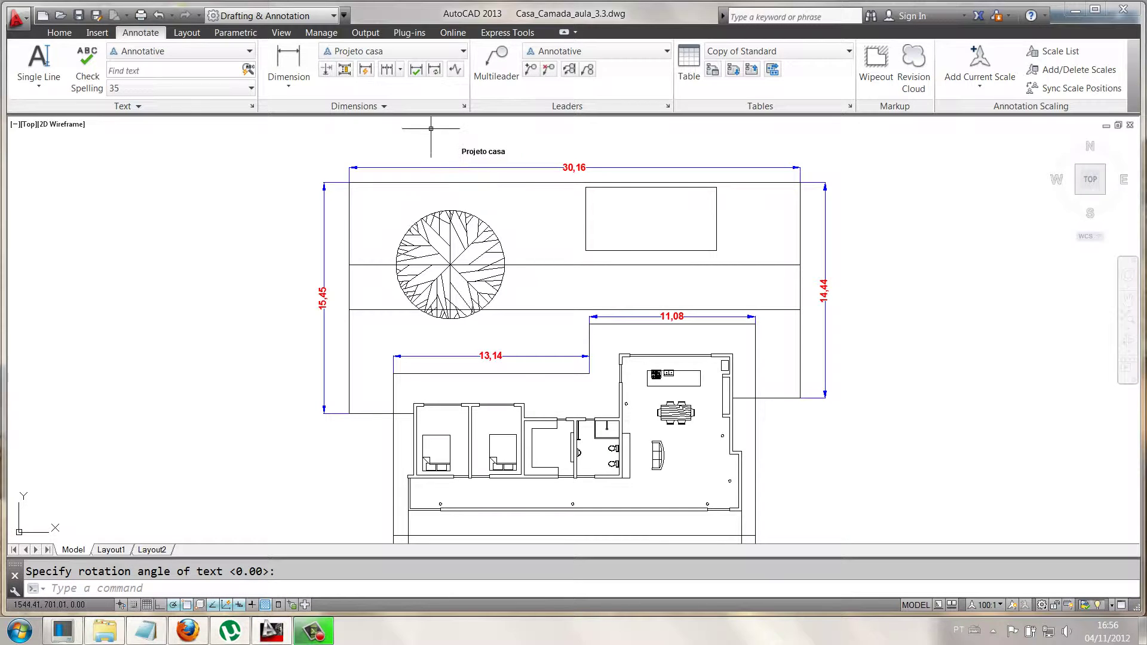
scroll(431, 128, "up", 3)
scroll(422, 141, "up", 2)
scroll(440, 128, "up", 2)
scroll(453, 139, "up", 2)
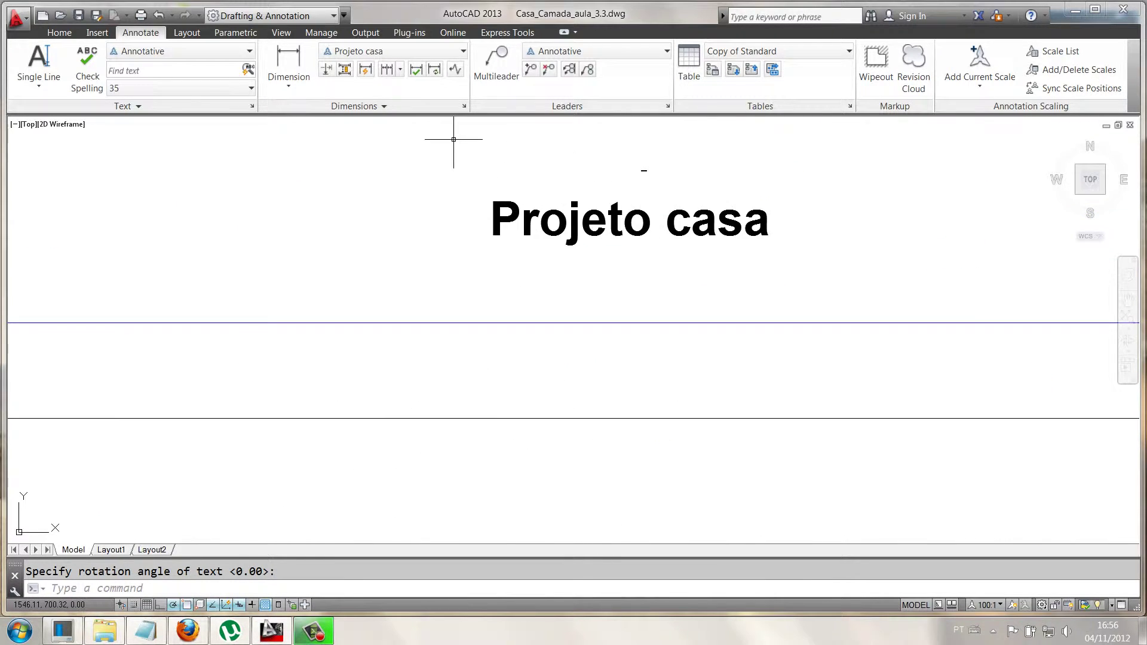
scroll(453, 139, "down", 3)
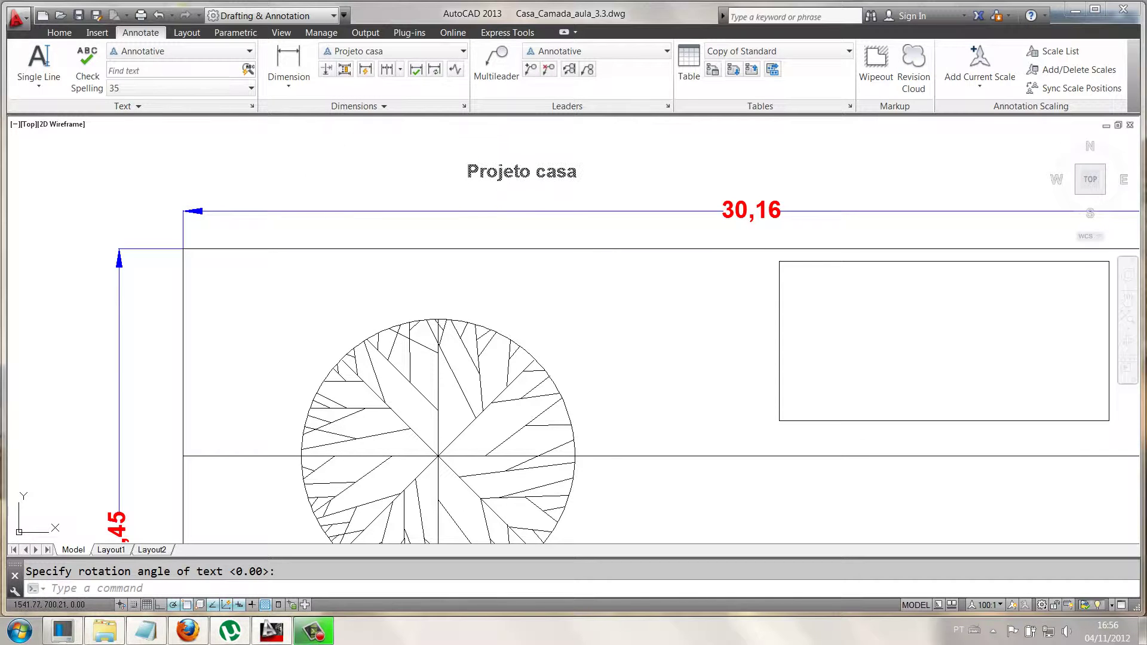
Change the Annotative style's paper text height from 35 to 80 and apply it.
left_click(252, 106)
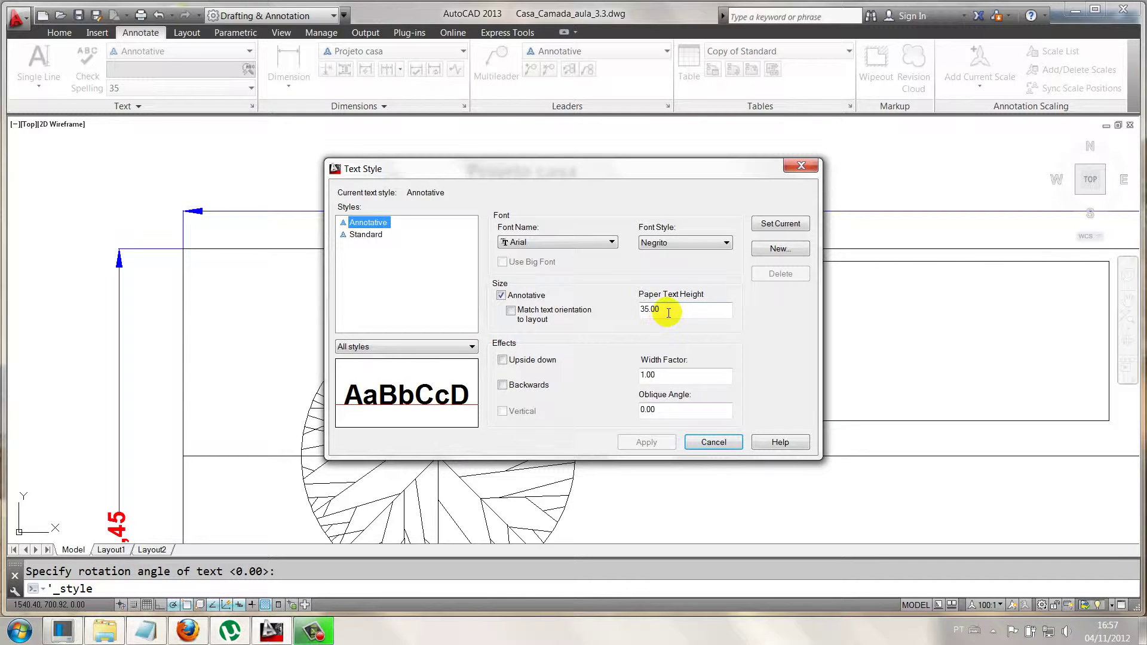
double_click(668, 312)
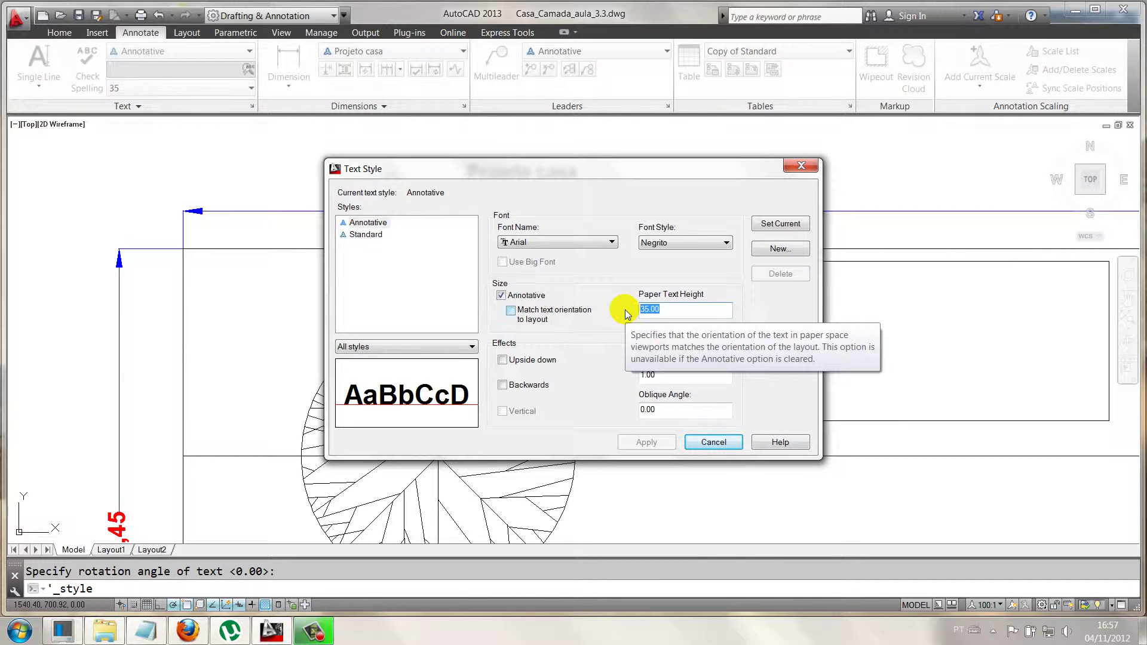
type("80")
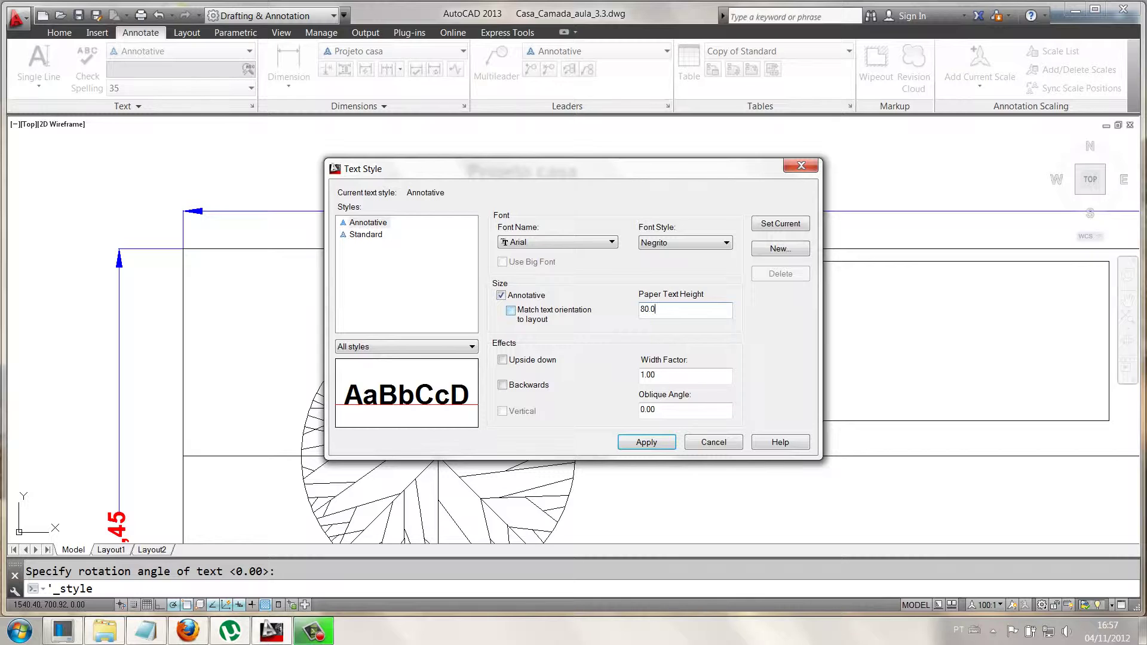
left_click(652, 443)
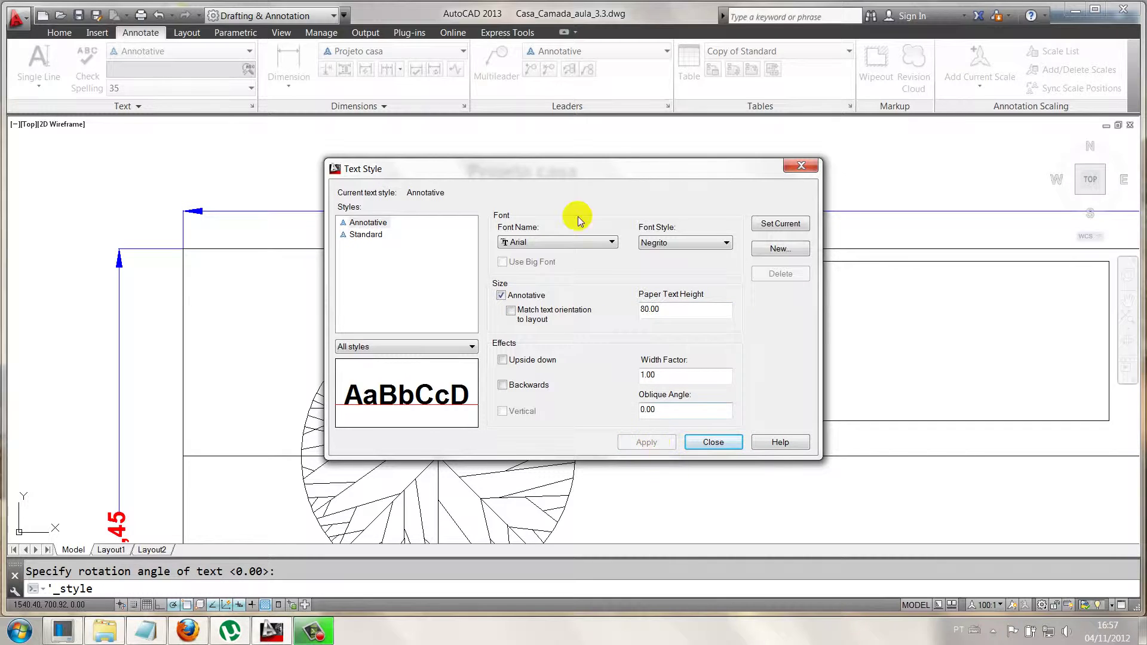
left_click(688, 500)
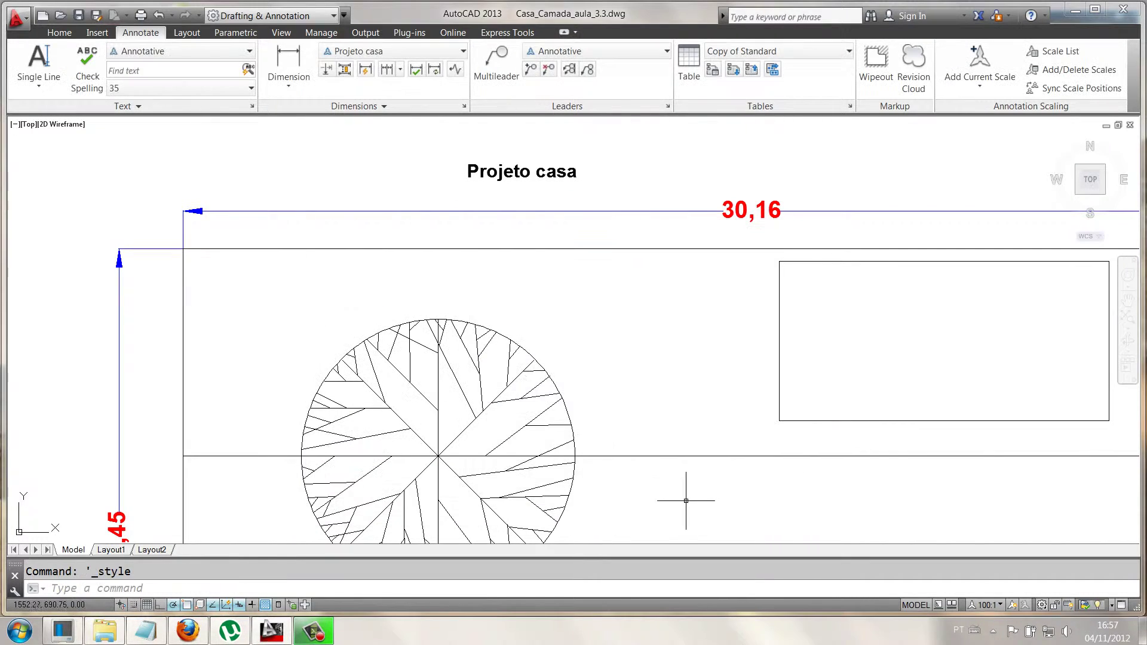
Place a second single-line 'Projeto casa' title at height 80 beside the first, fixing the typo.
left_click(39, 63)
left_click(643, 169)
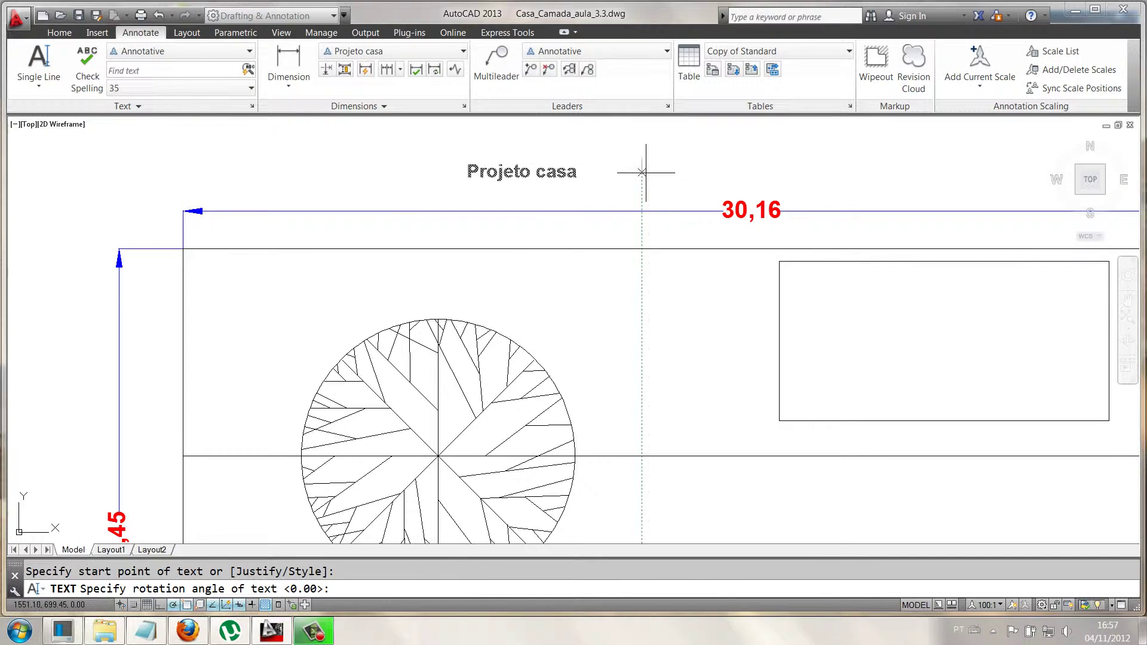
key("Return")
type("PRo")
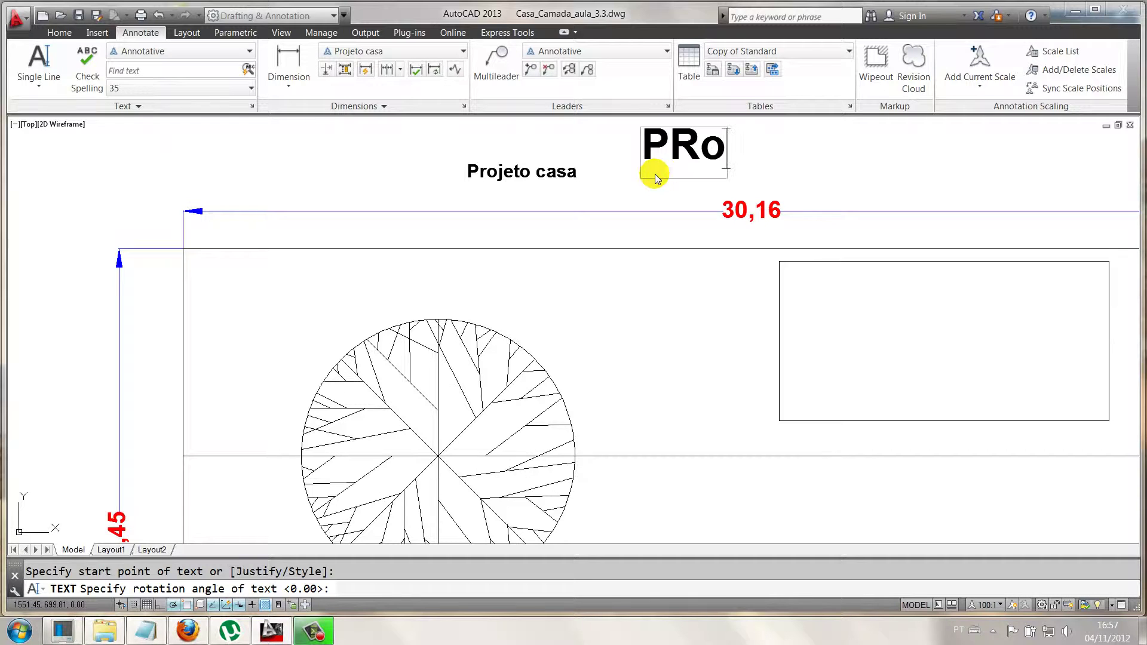
key("BackSpace")
key("BackSpace")
type("ro")
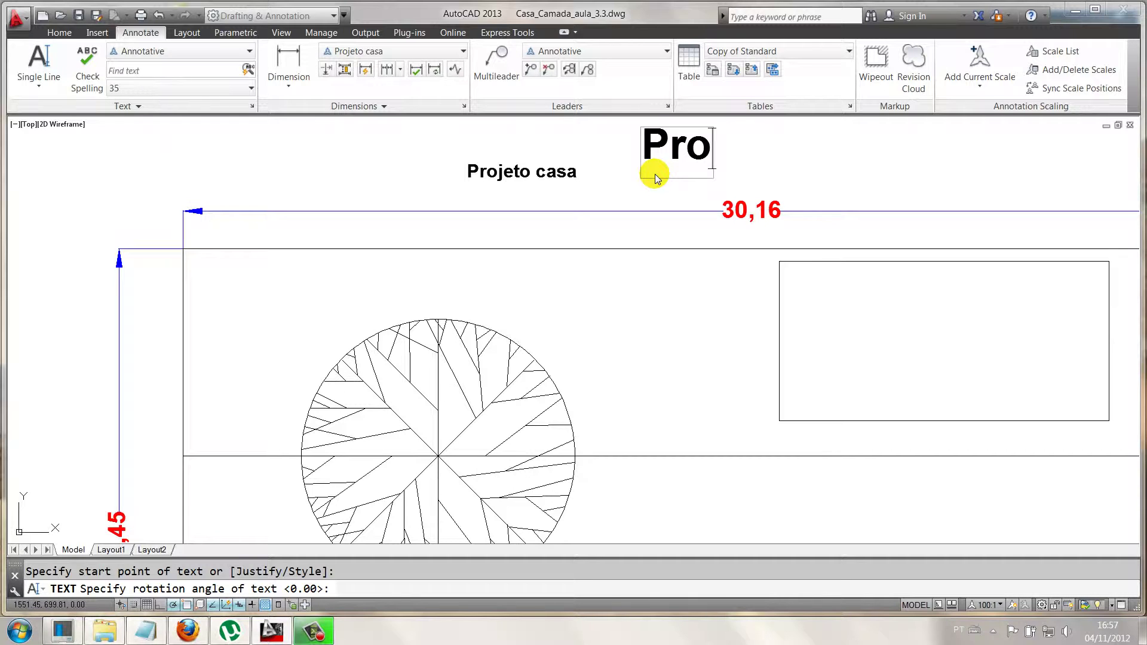
type("jeto casa")
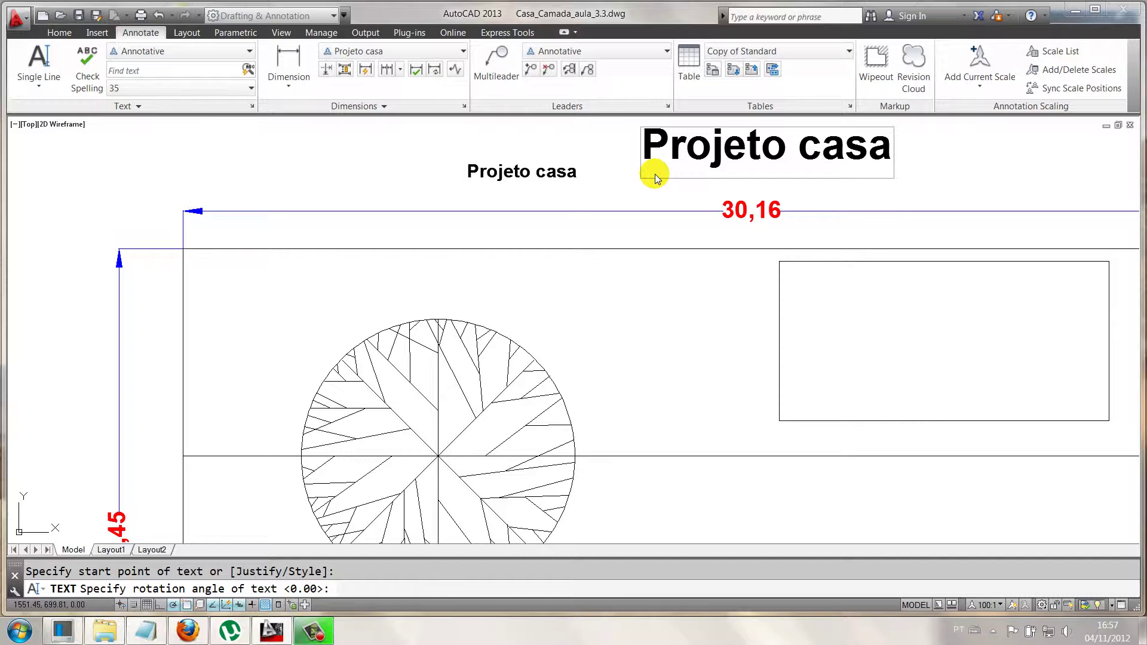
left_click(957, 165)
key("Return")
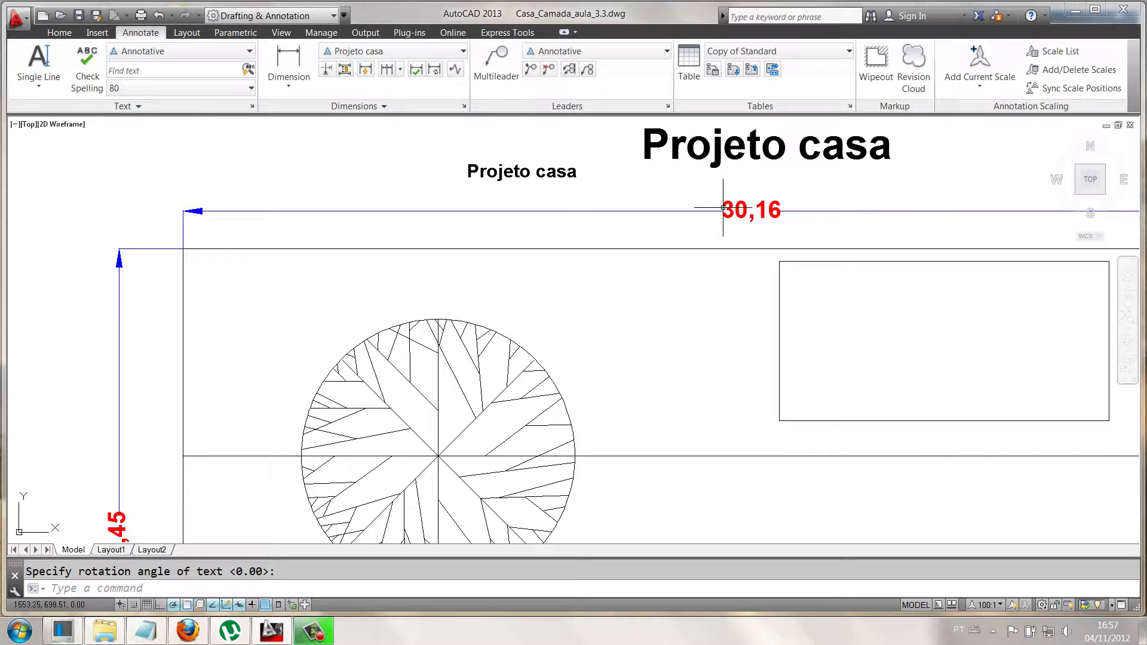
scroll(714, 212, "down", 2)
scroll(713, 212, "down", 3)
scroll(714, 212, "down", 2)
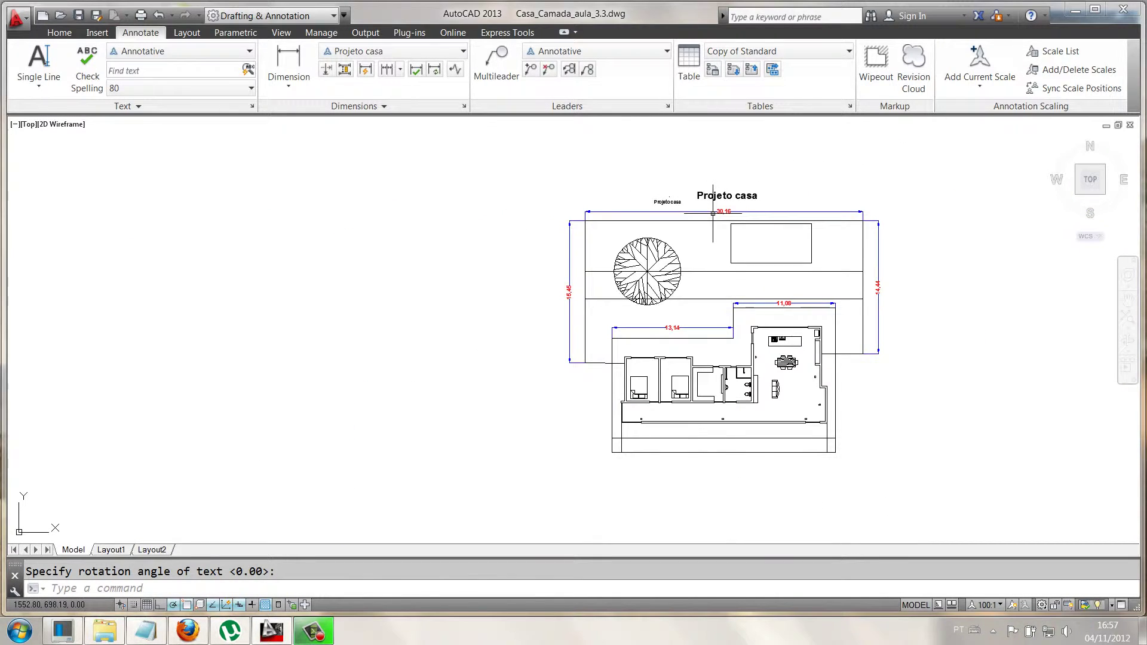
Delete the small leftover text above the lot and pan the plan left.
key("Escape")
left_click(668, 202)
key("Delete")
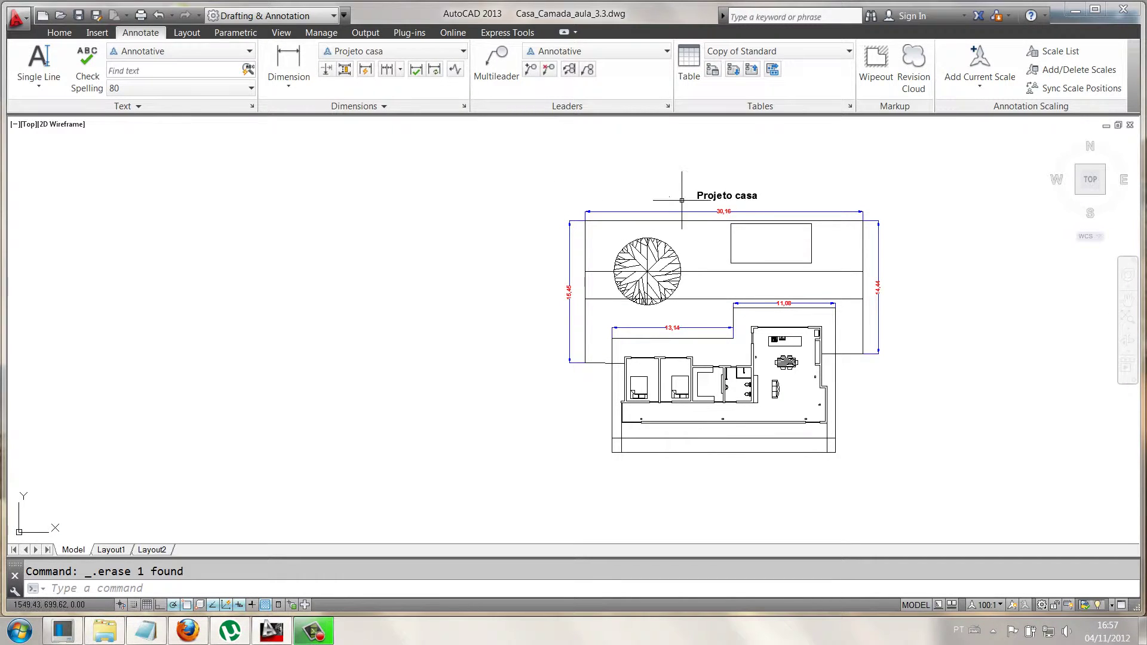
type("p")
key("Return")
left_click_drag(756, 221, 541, 210)
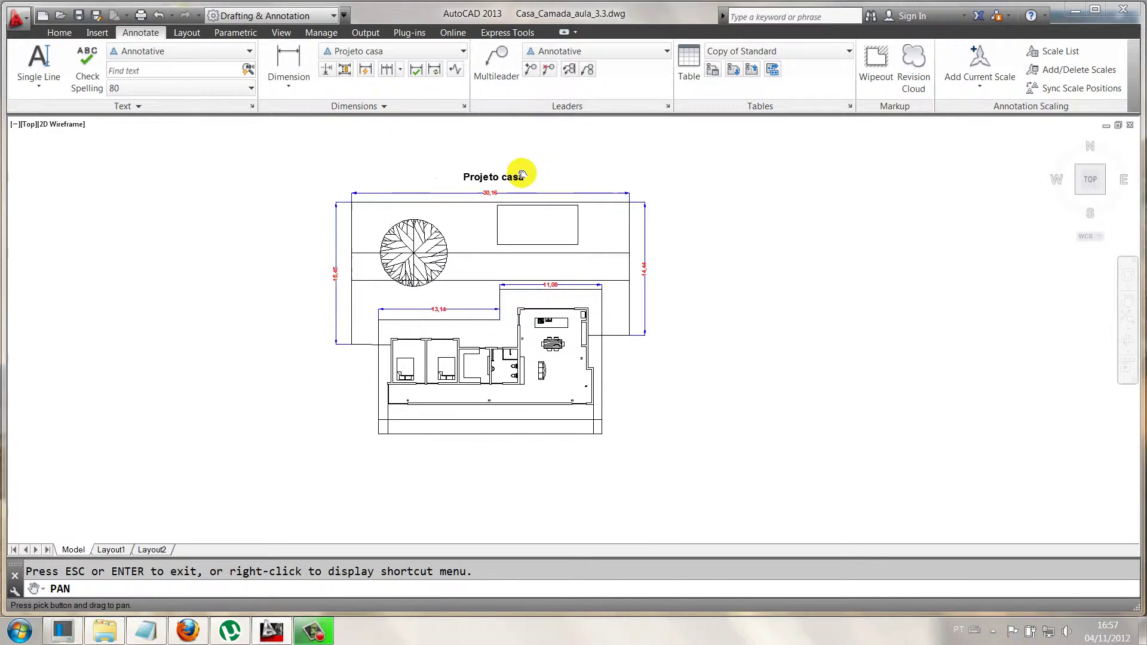
key("Escape")
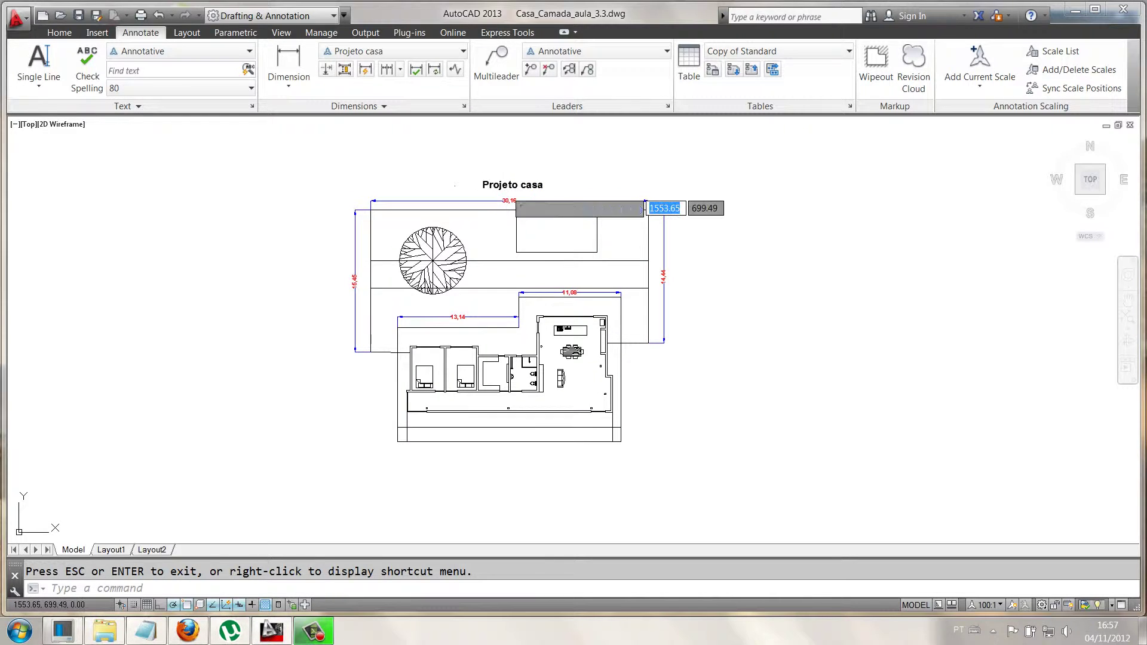
Move the Projeto casa title inside the lot below the rectangle, then reopen Text Style.
left_click(498, 187)
left_click(498, 187)
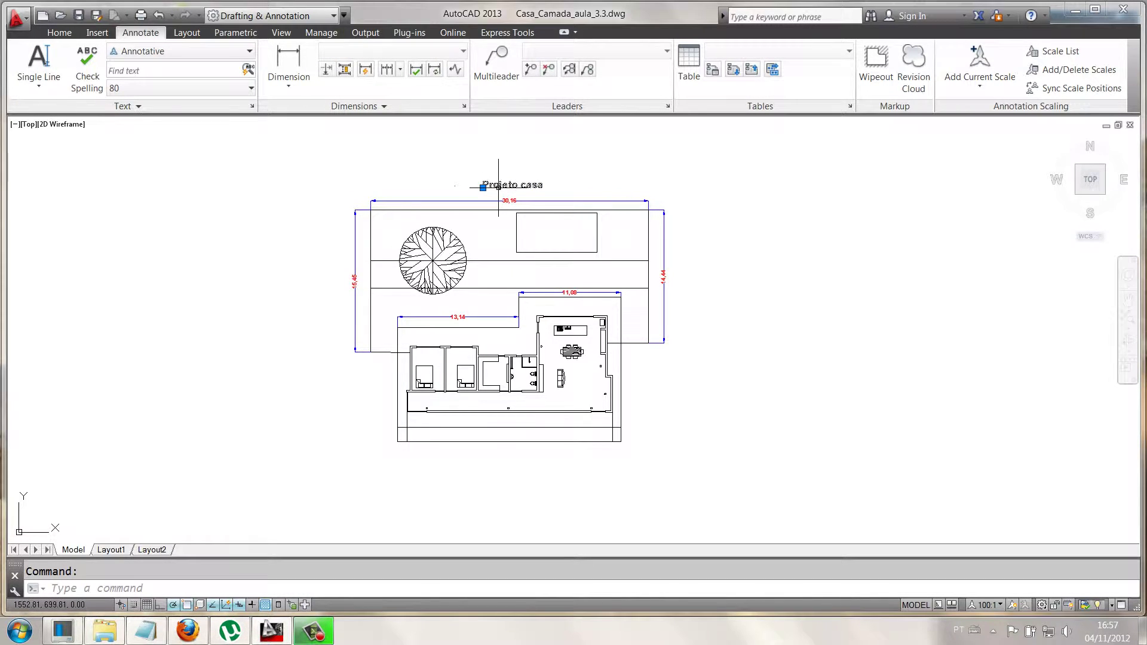
type("m")
key("Return")
left_click(483, 187)
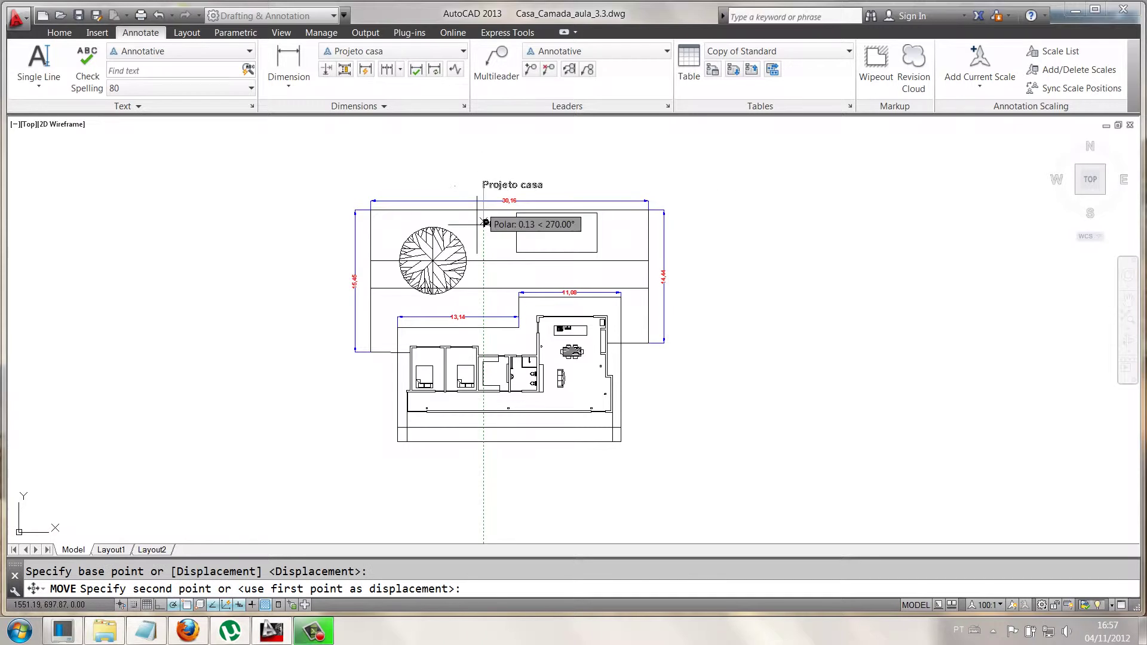
left_click(519, 271)
key("Escape")
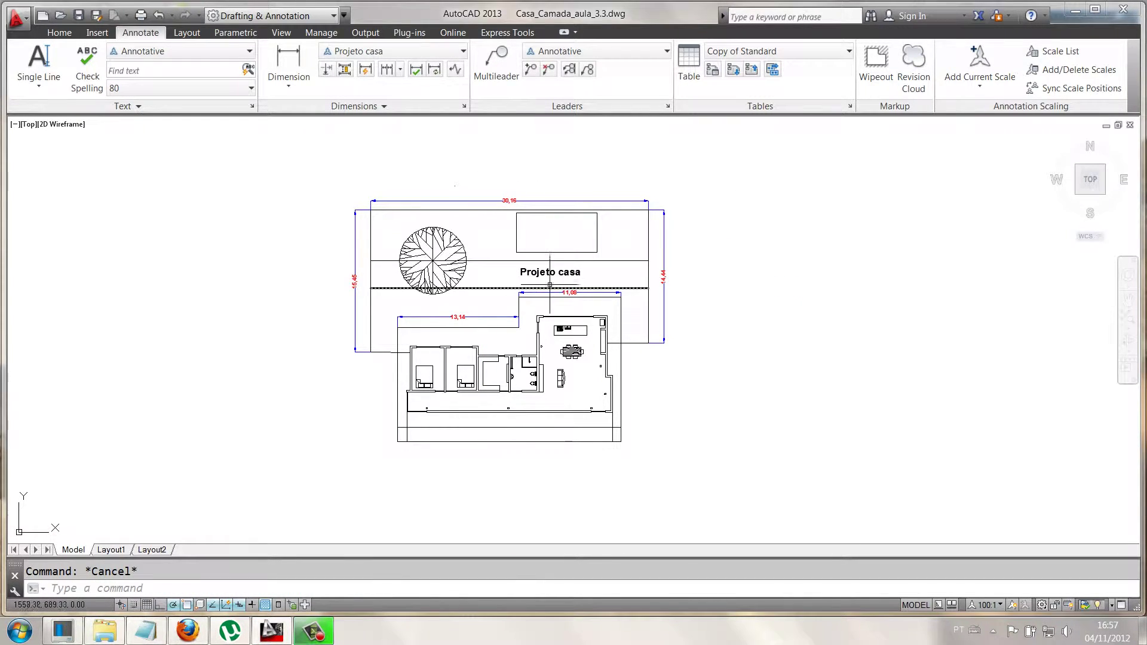
scroll(549, 285, "up", 2)
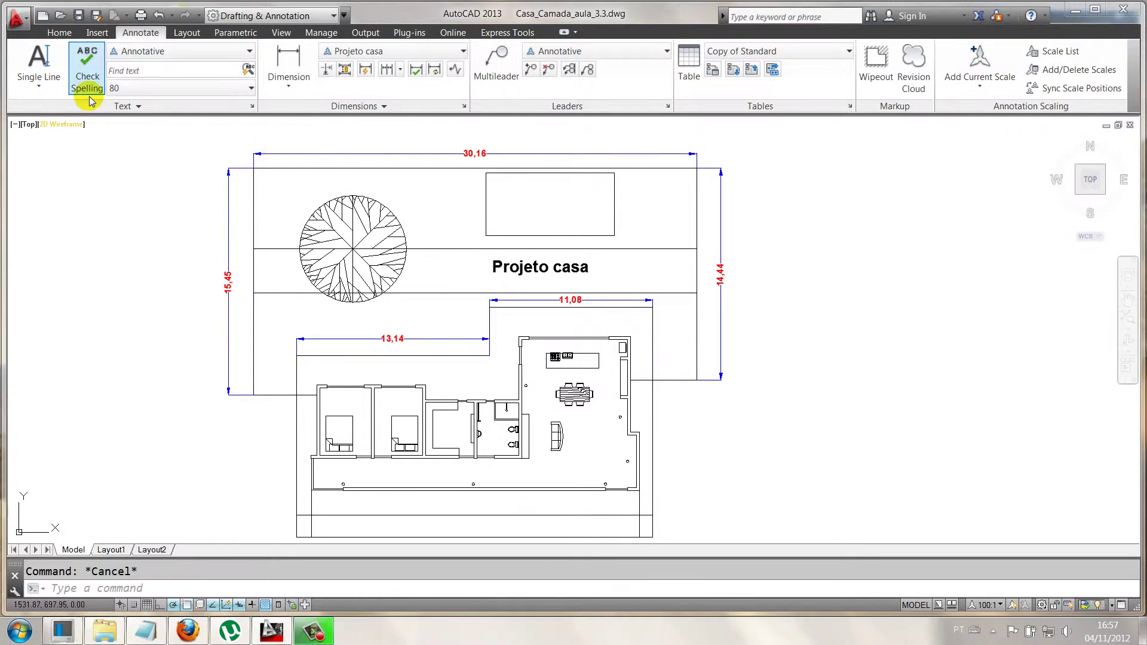
left_click(251, 106)
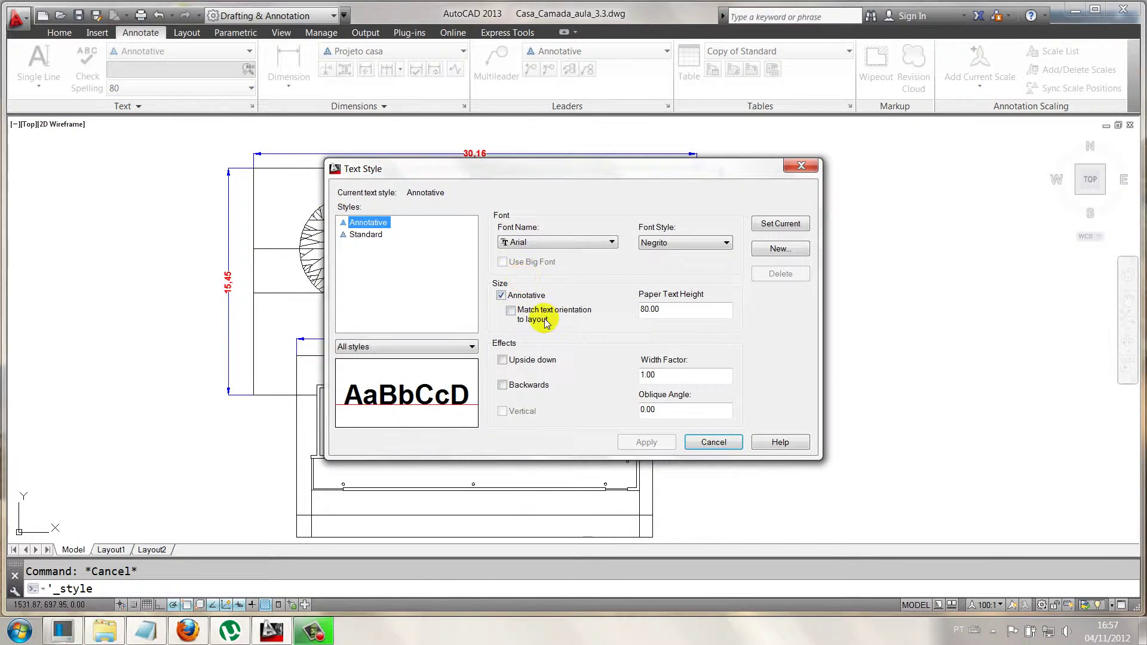
Cancel Text Style, make Projeto casa the current dimension style, and open the Dimension Style Manager.
left_click(714, 442)
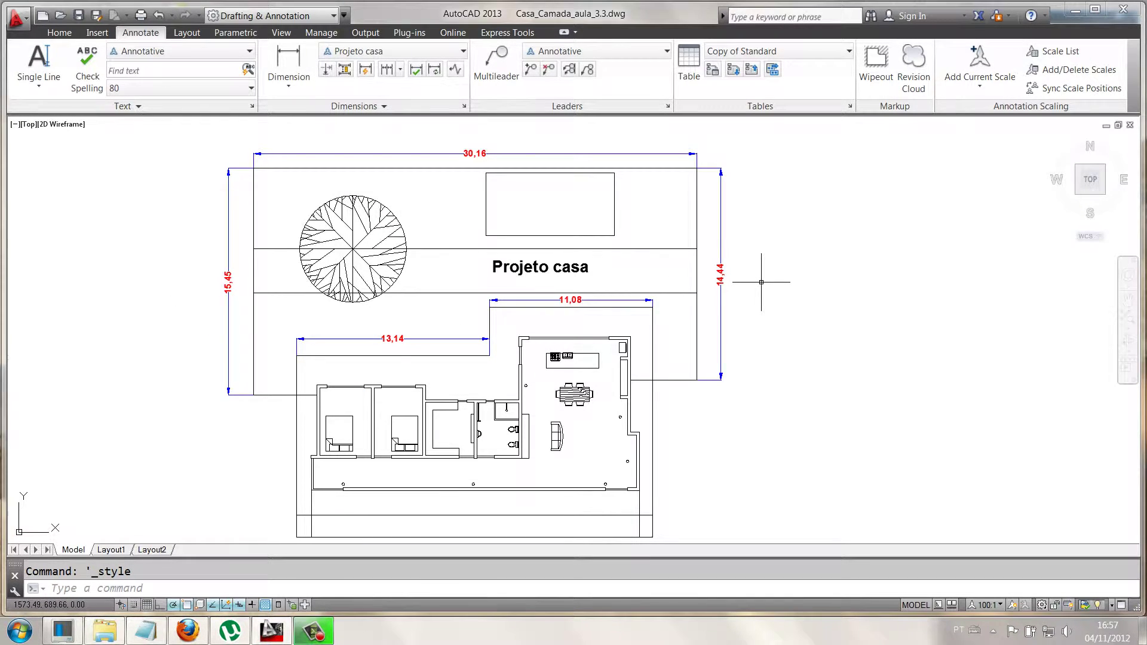
scroll(761, 282, "down", 2)
scroll(623, 265, "up", 2)
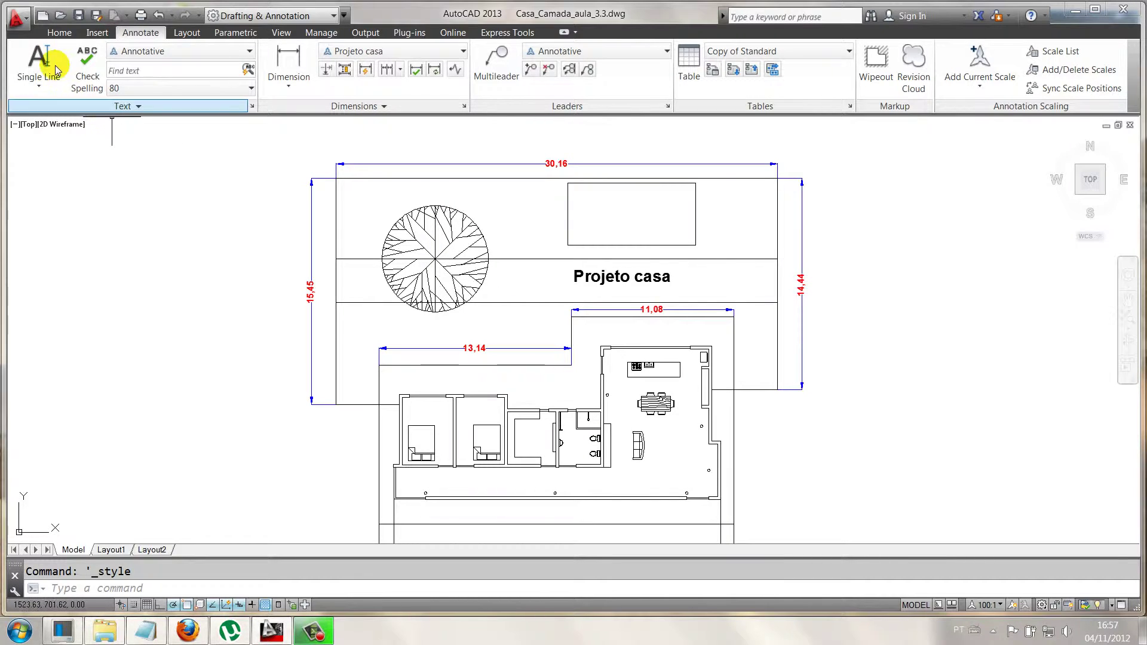
left_click(57, 34)
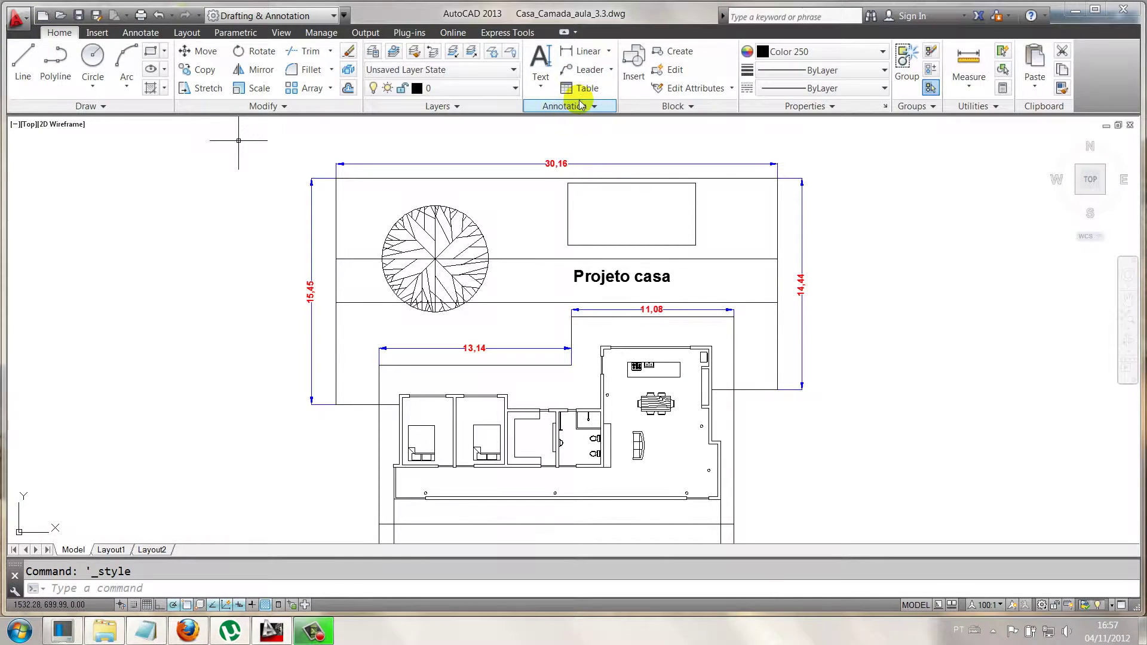
left_click(597, 107)
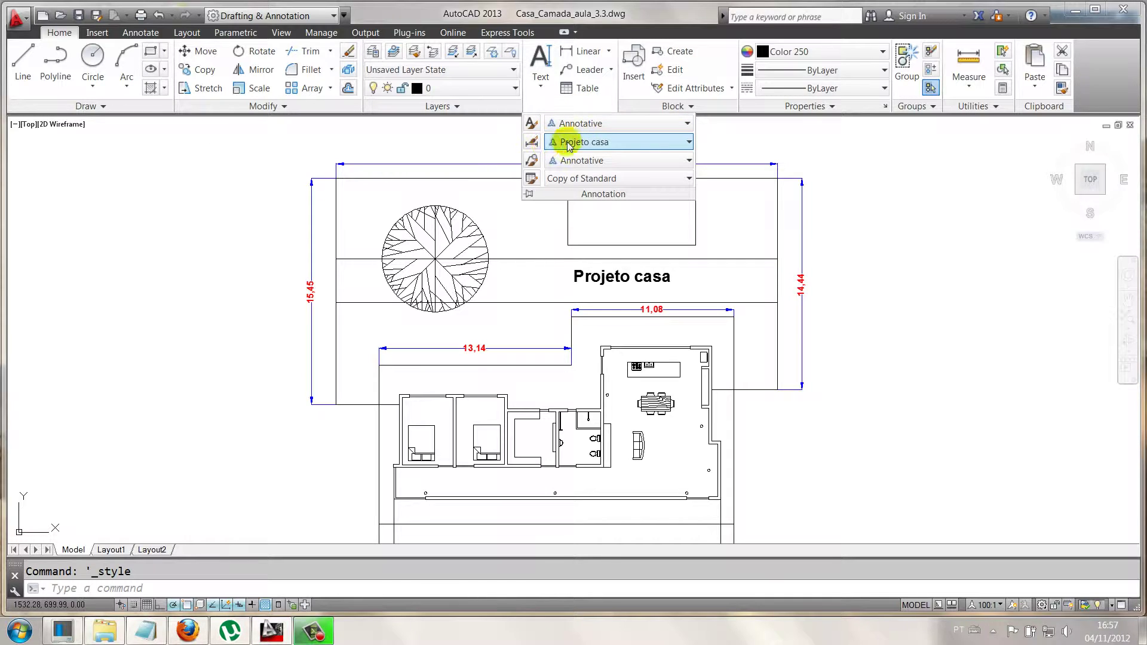
left_click(596, 142)
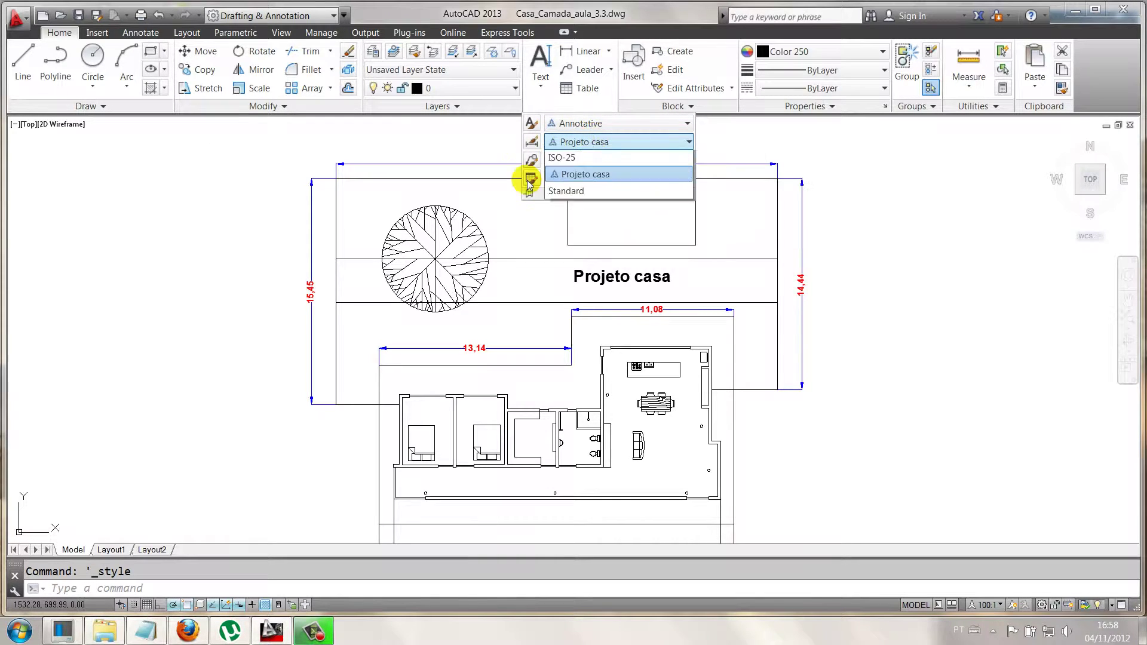
left_click(574, 193)
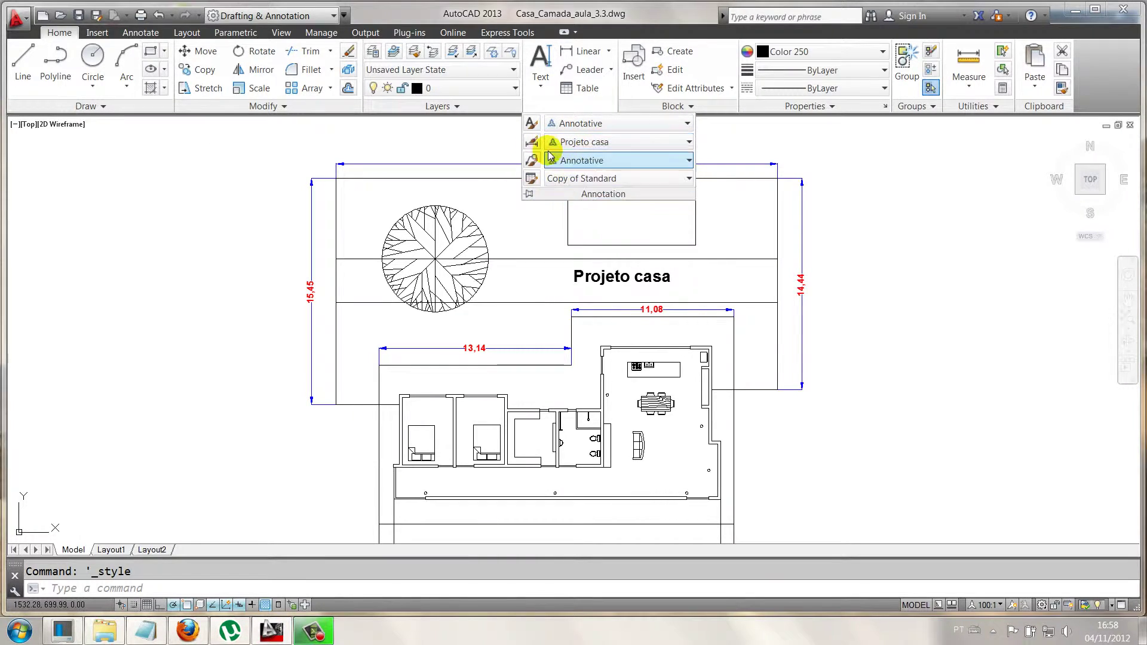
left_click(531, 160)
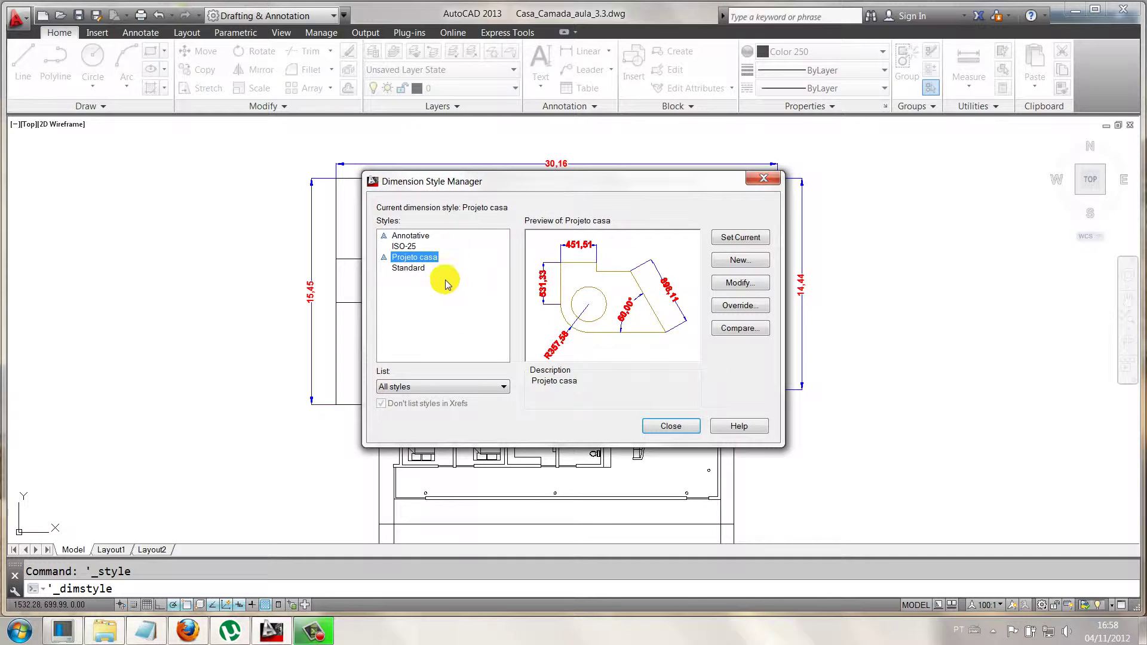
Check Projeto casa's dimension text uses the Annotative style in red, then cancel and close unchanged.
left_click(740, 284)
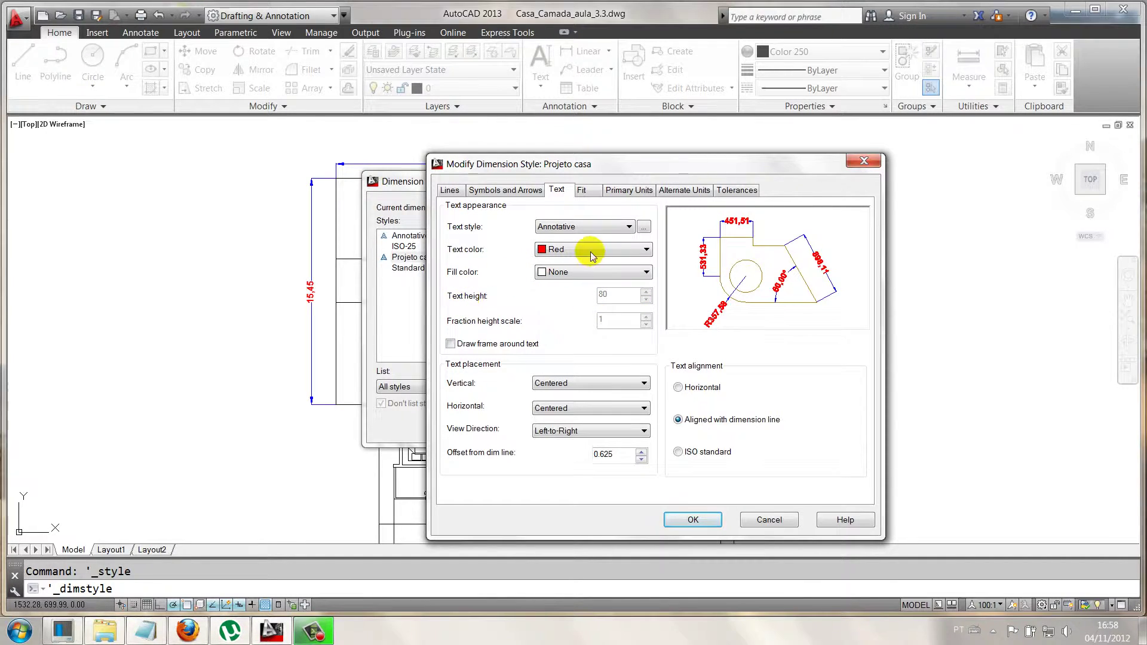
left_click(628, 228)
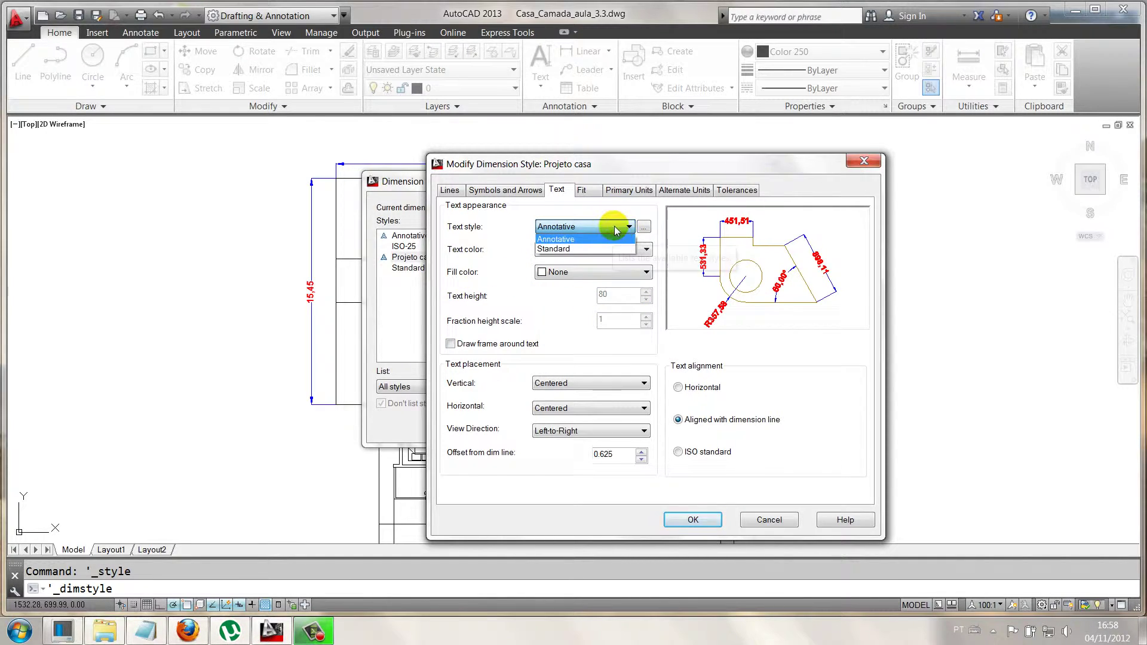
left_click(582, 240)
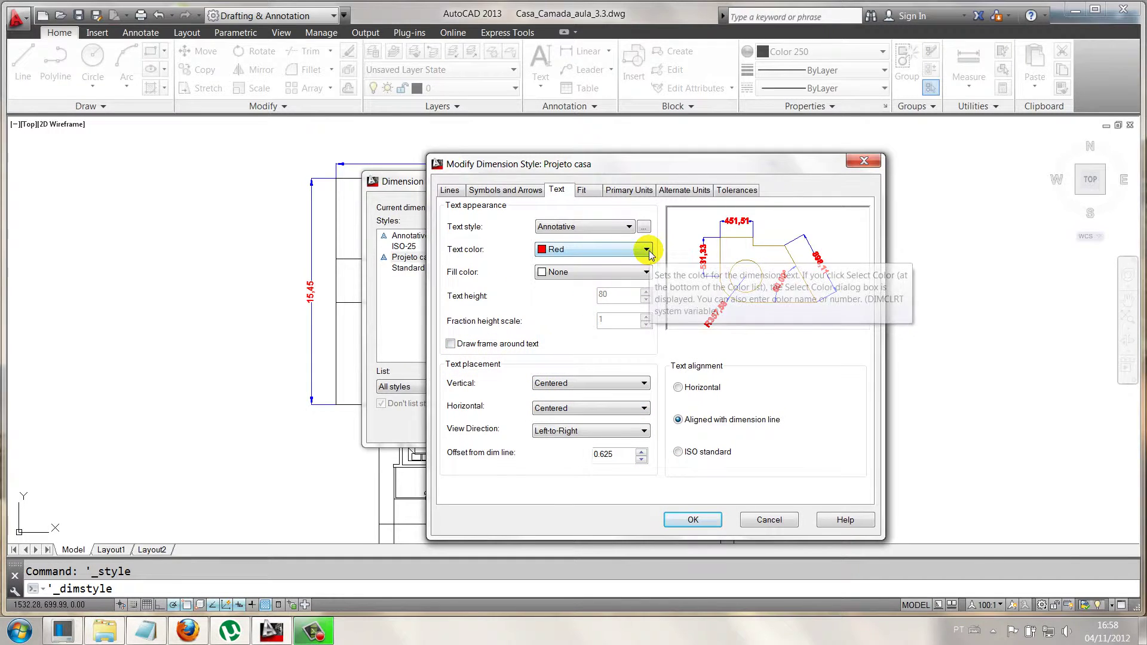
mouse_move(729, 156)
left_mouse_down()
mouse_move(710, 165)
mouse_move(725, 161)
left_mouse_up()
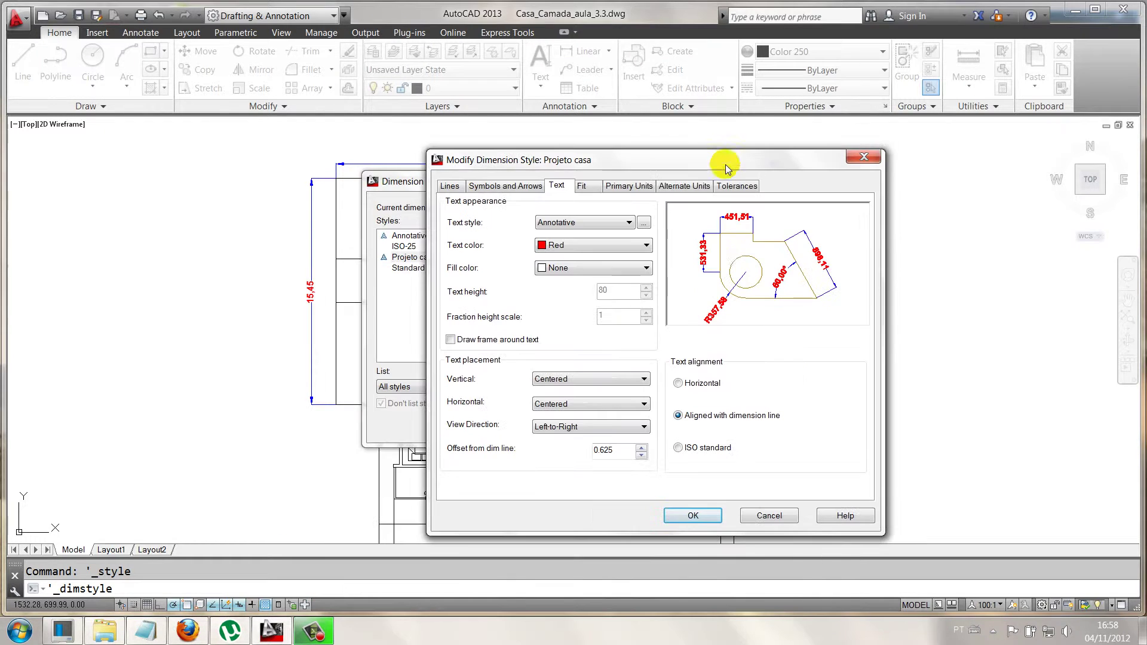
left_click(756, 515)
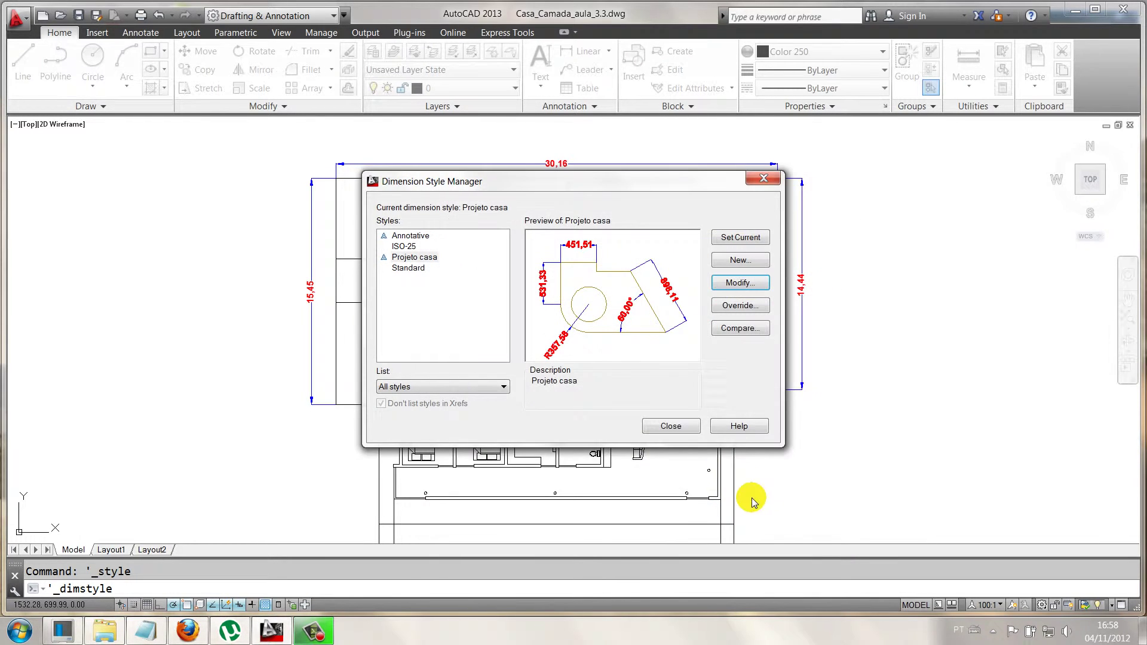
left_click(671, 428)
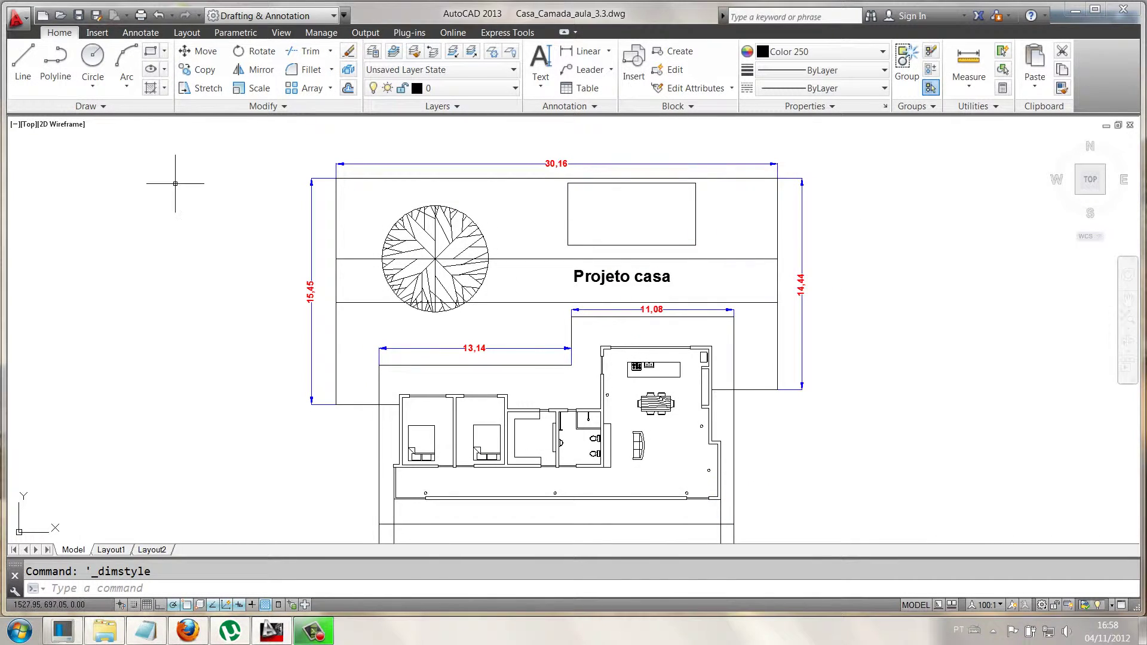
Open the Projeto casa title for editing twice, leave it unchanged, and switch to the Annotate ribbon.
double_click(591, 277)
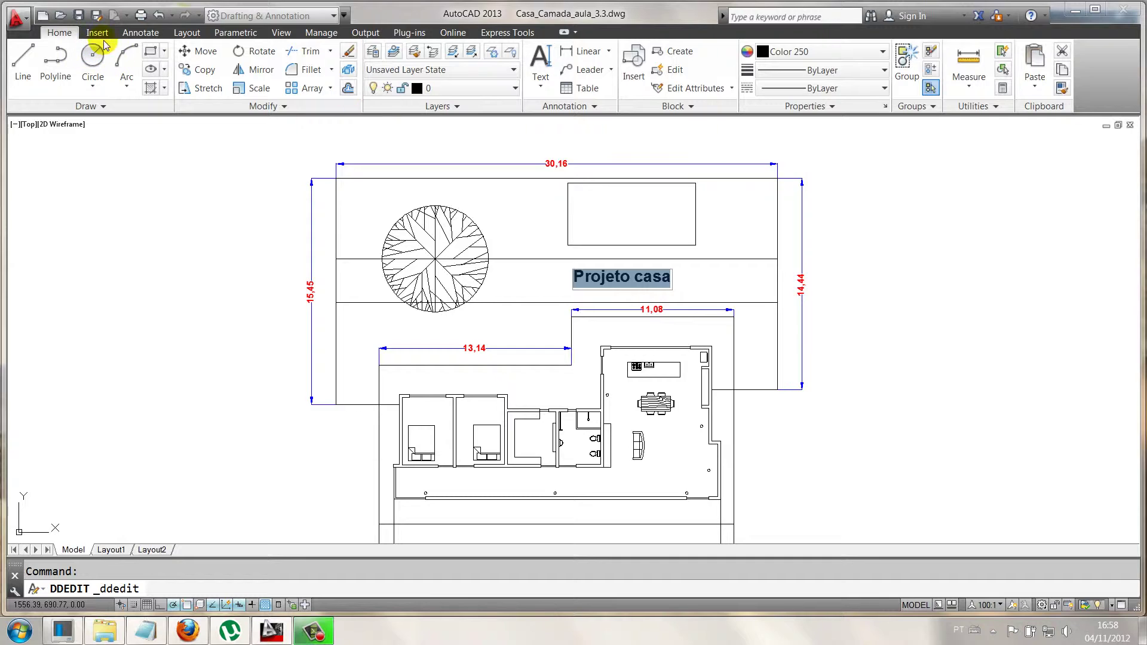
left_click(298, 238)
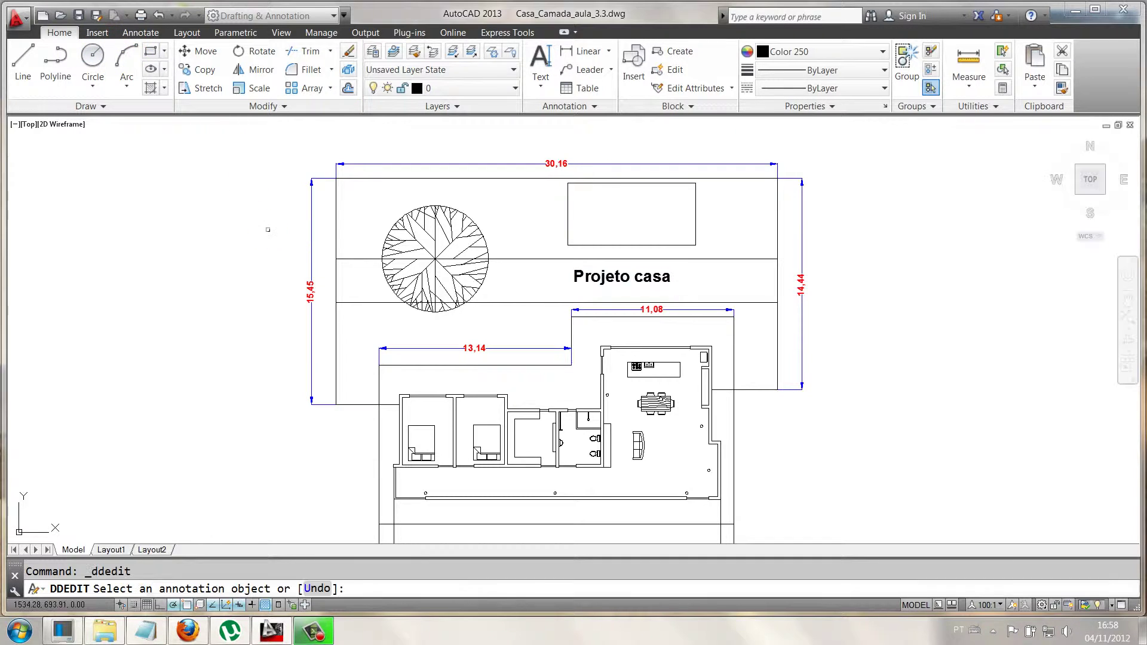
key("Escape")
left_click(140, 32)
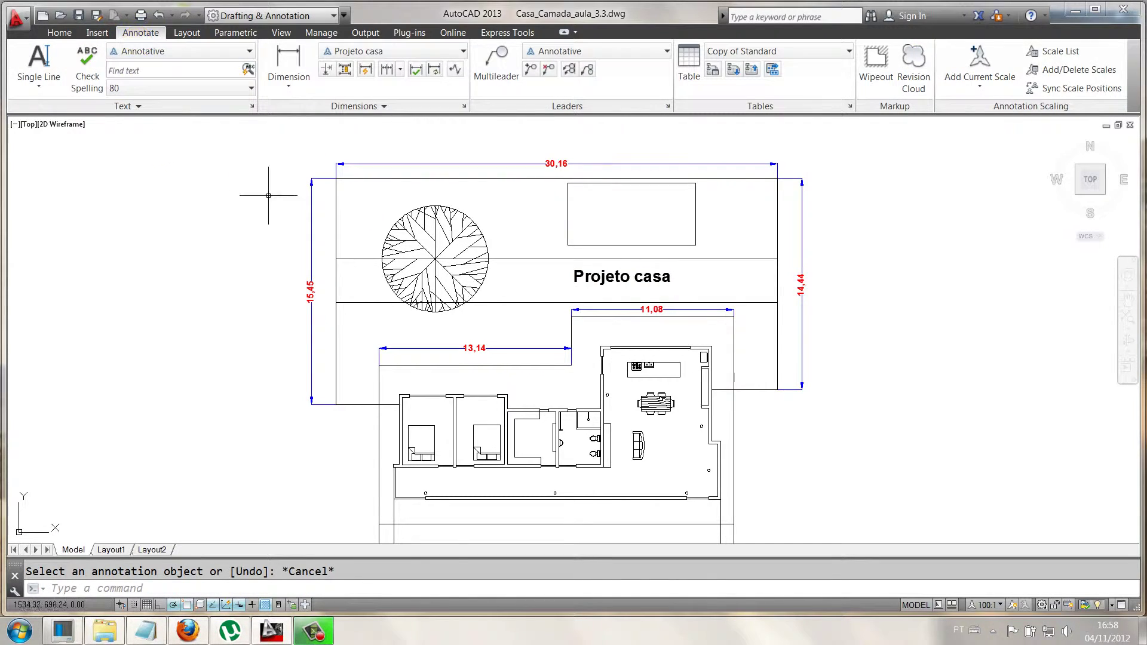
double_click(600, 276)
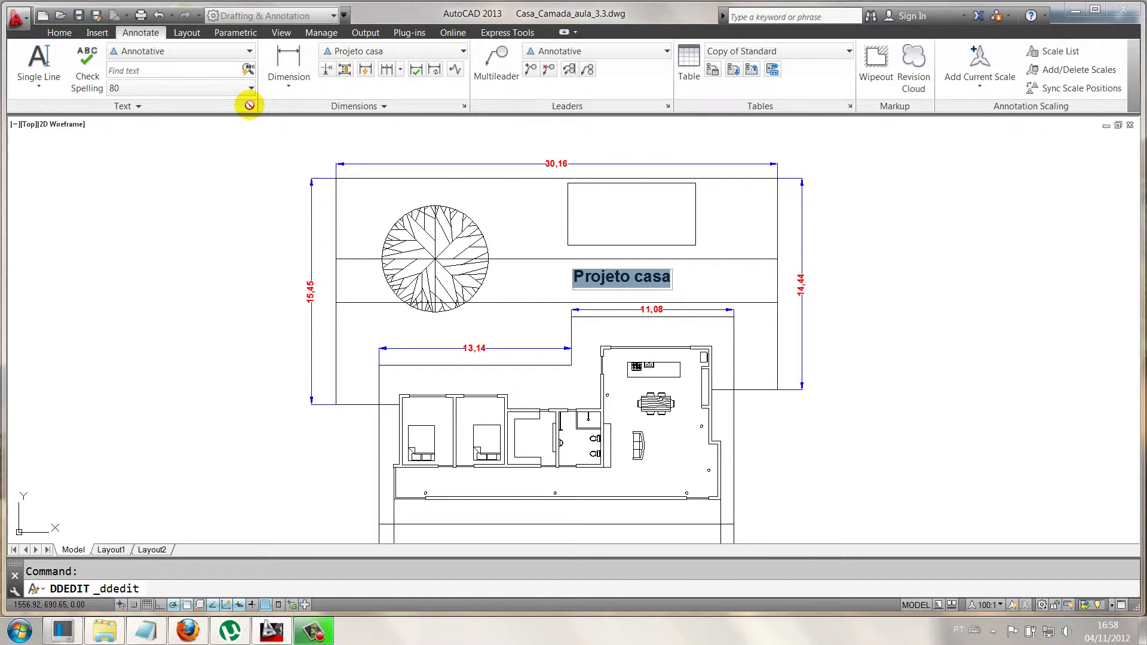
left_click(225, 169)
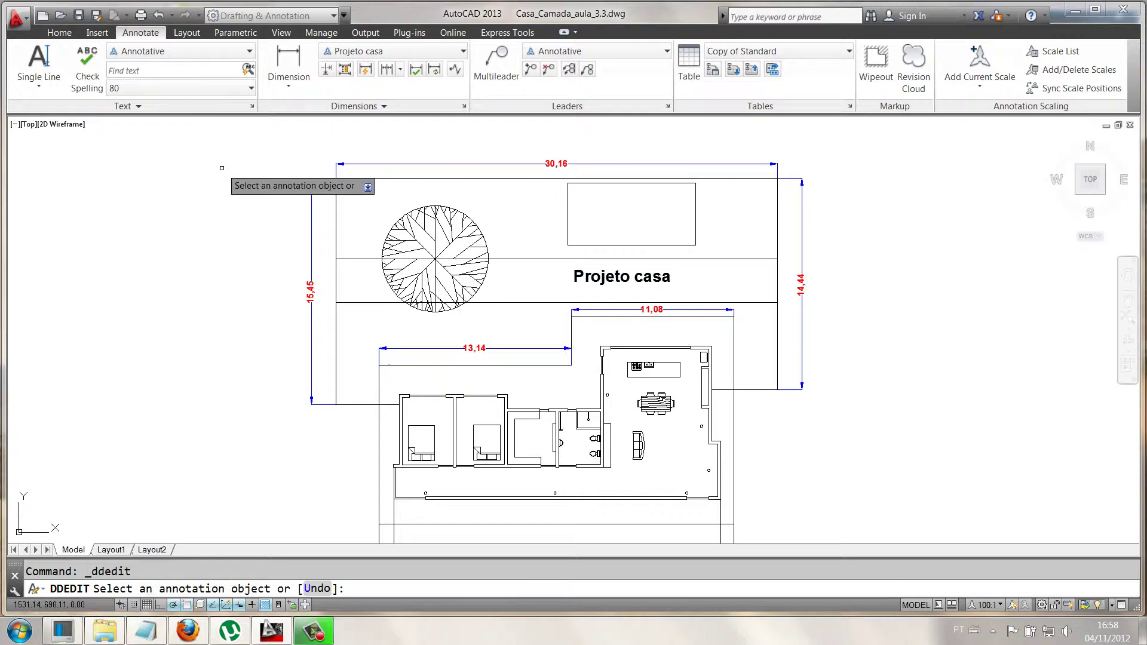
key("Escape")
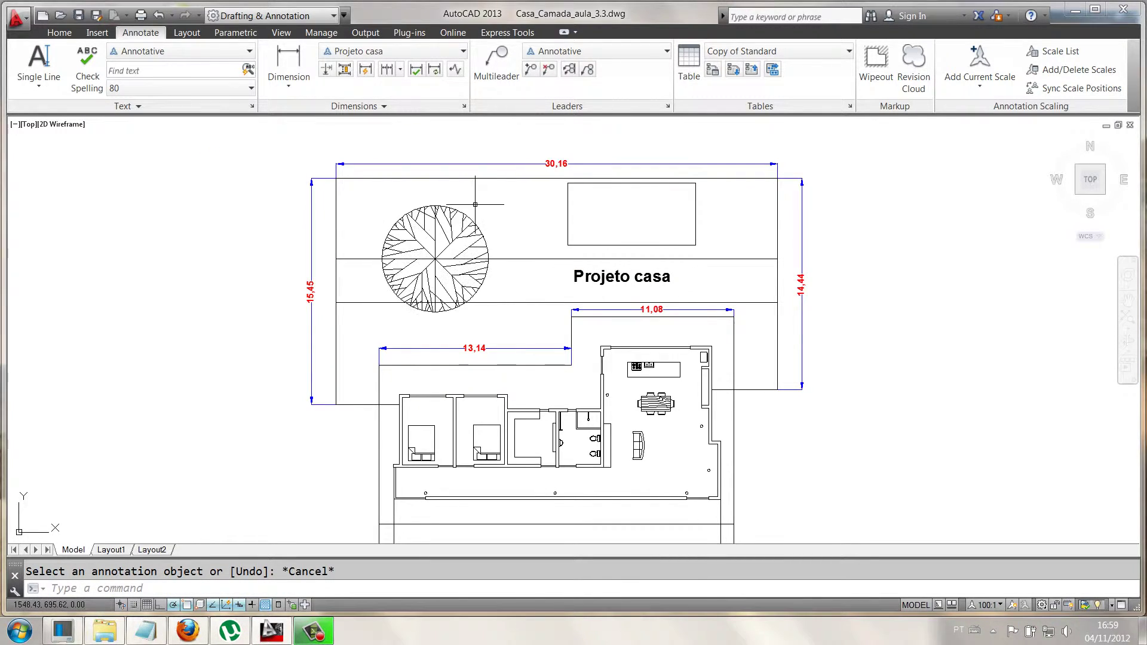
middle_click_drag(554, 295, 581, 255)
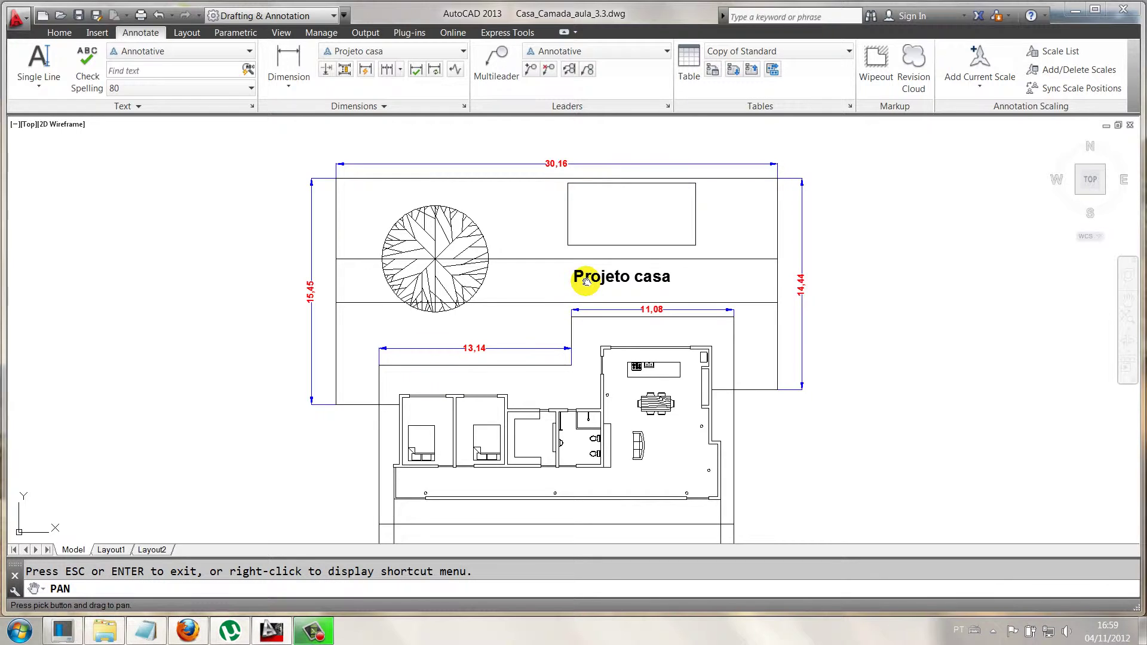
Reposition the house plan slightly with a pan and zoom, then end panning.
scroll(581, 256, "down", 2)
mouse_move(576, 256)
left_mouse_down()
mouse_move(530, 266)
mouse_move(539, 265)
left_mouse_up()
scroll(533, 269, "up", 2)
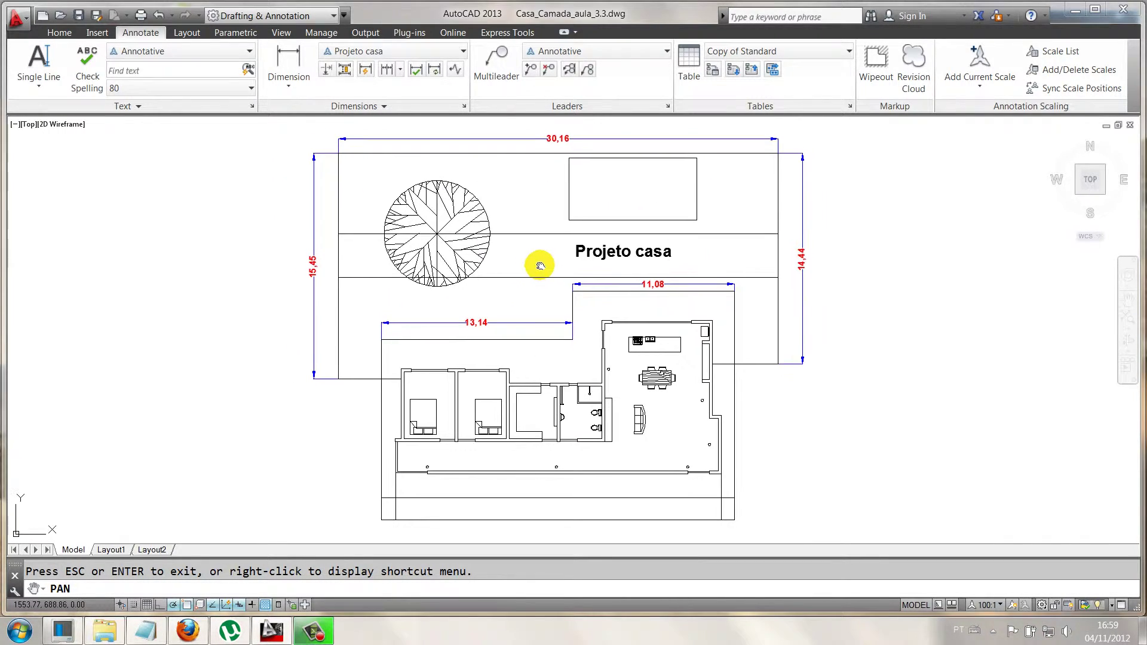
key("Escape")
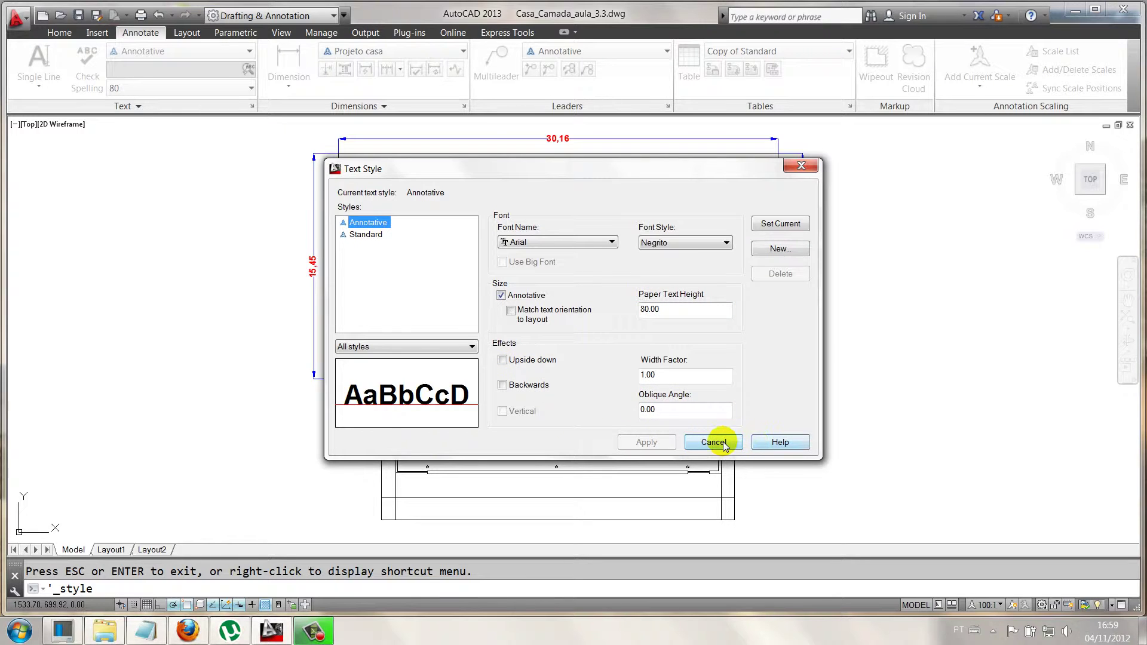
Start a new text style but dismiss it, closing Text Style without any changes.
left_click(780, 248)
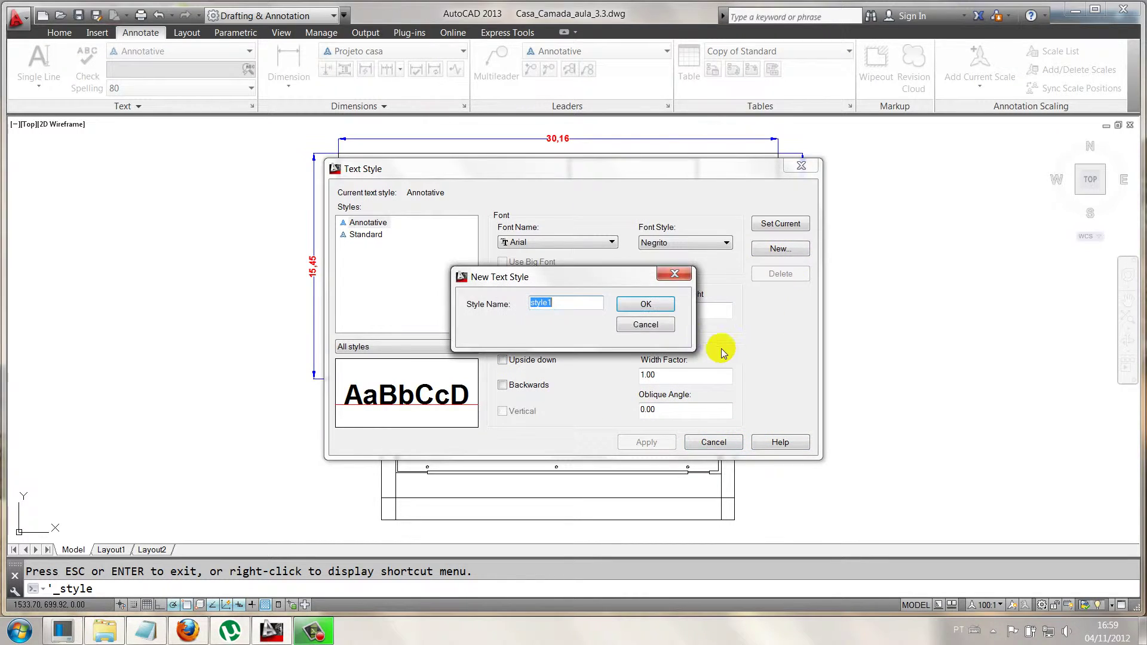
left_click(674, 275)
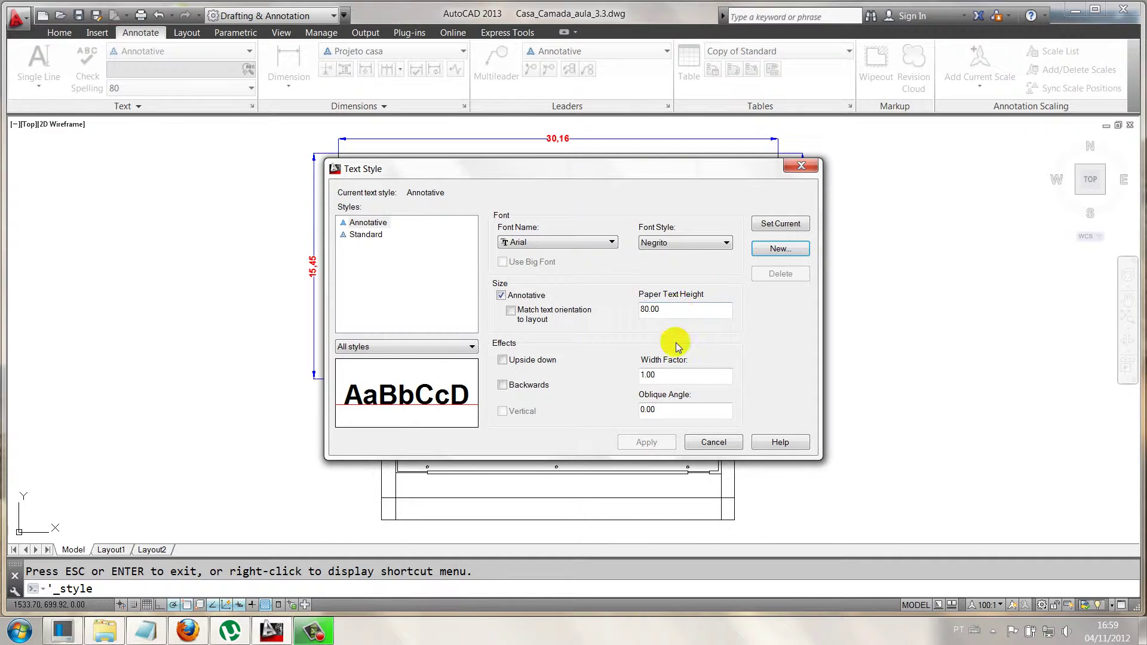
left_click(702, 442)
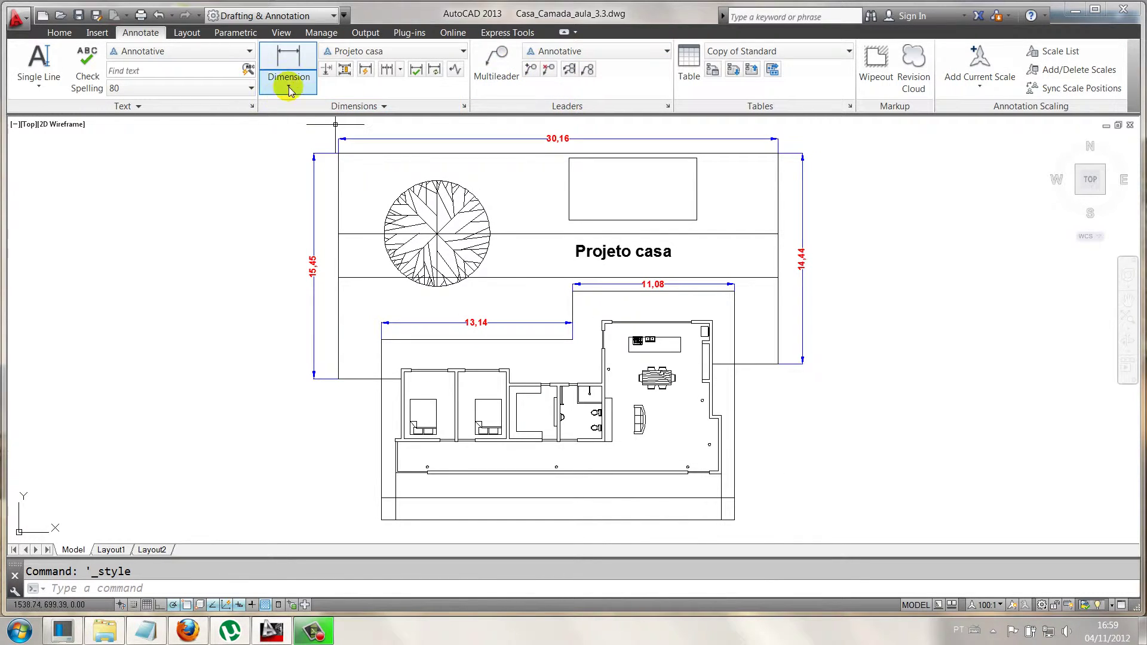
left_click(463, 106)
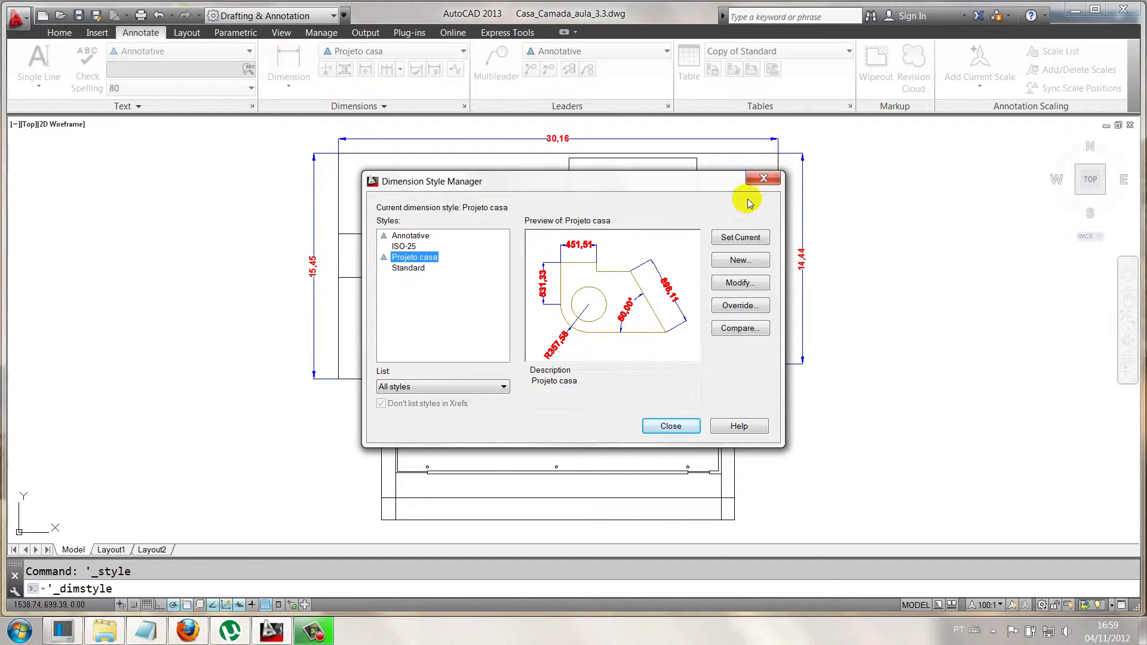
left_click(763, 178)
type("d")
key("Return")
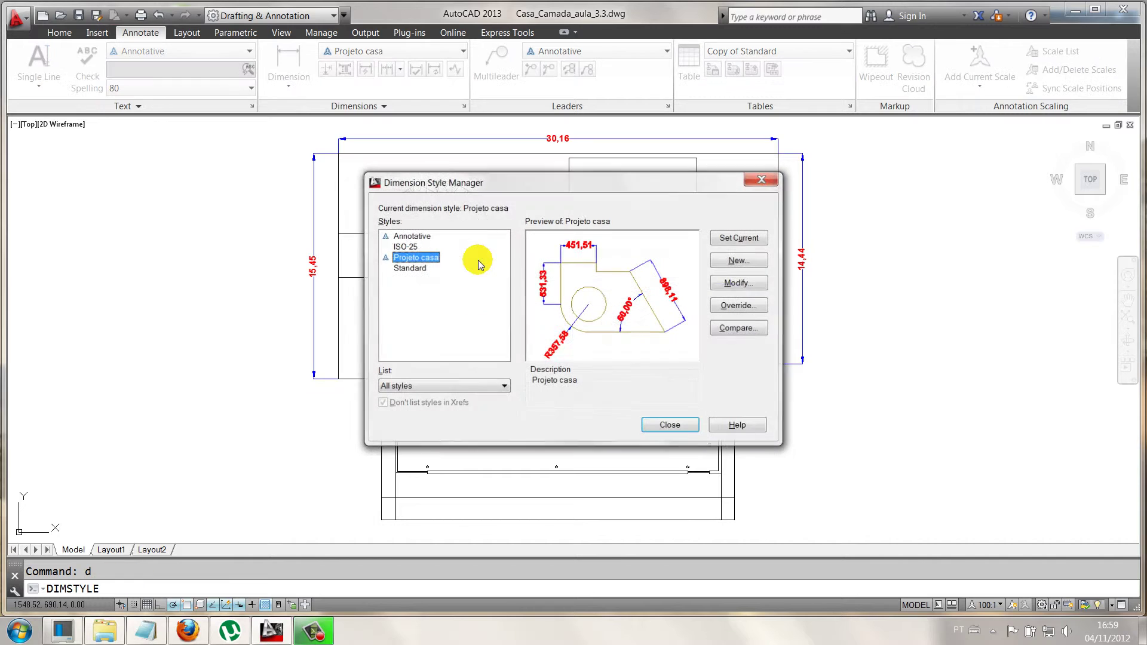
left_click(741, 260)
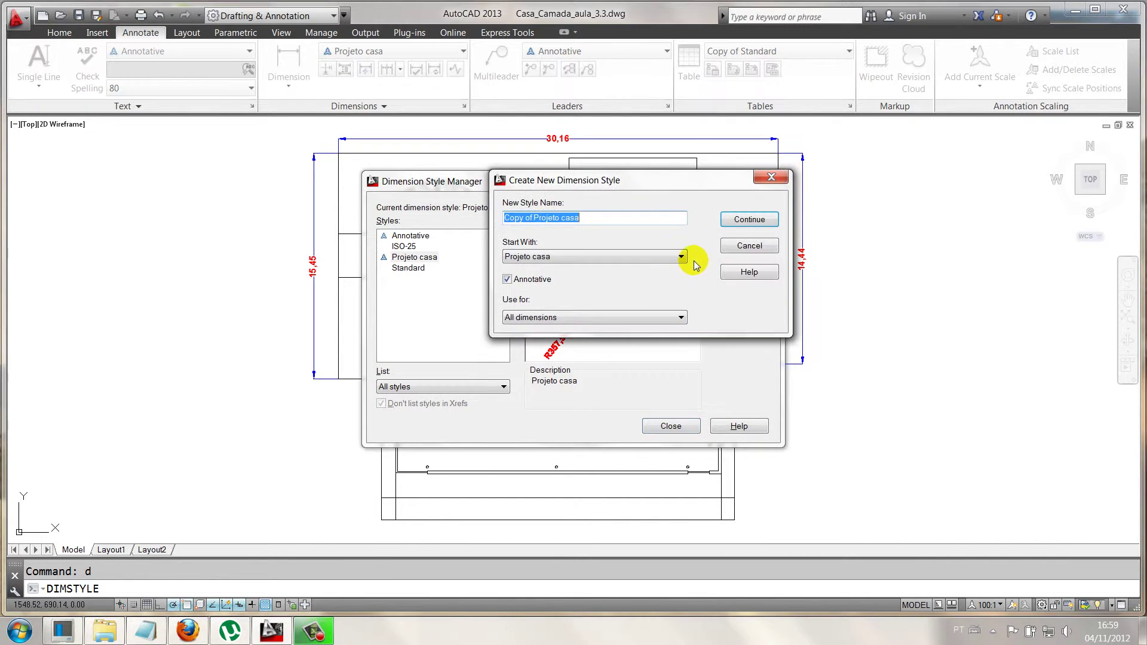
left_click(757, 247)
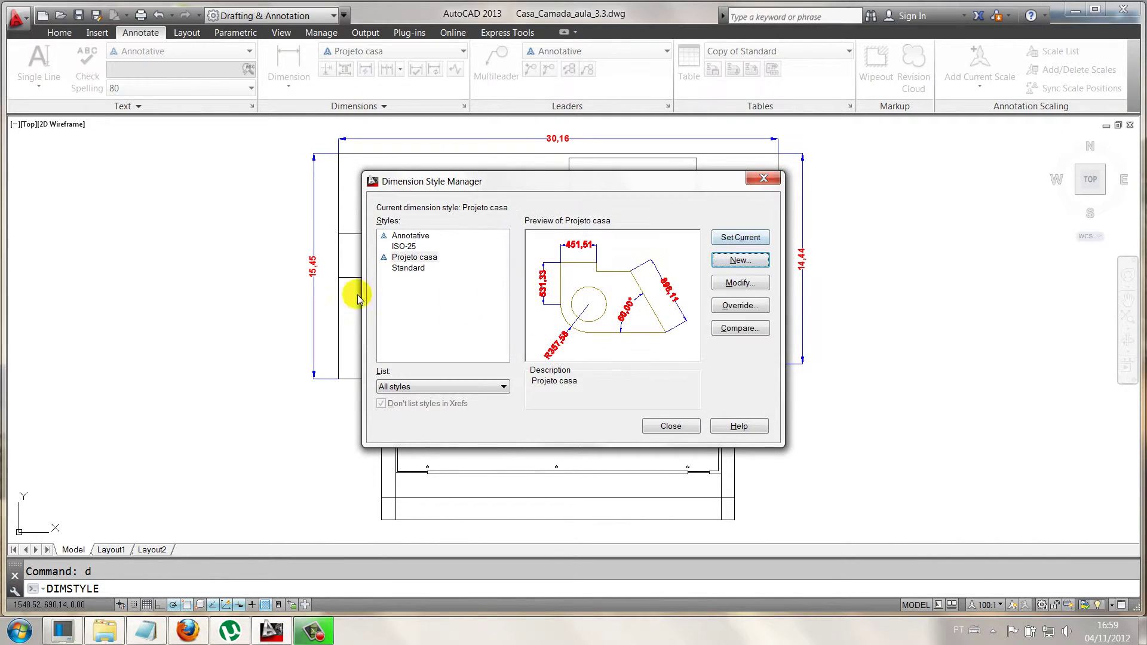
left_click(412, 257)
left_click(724, 282)
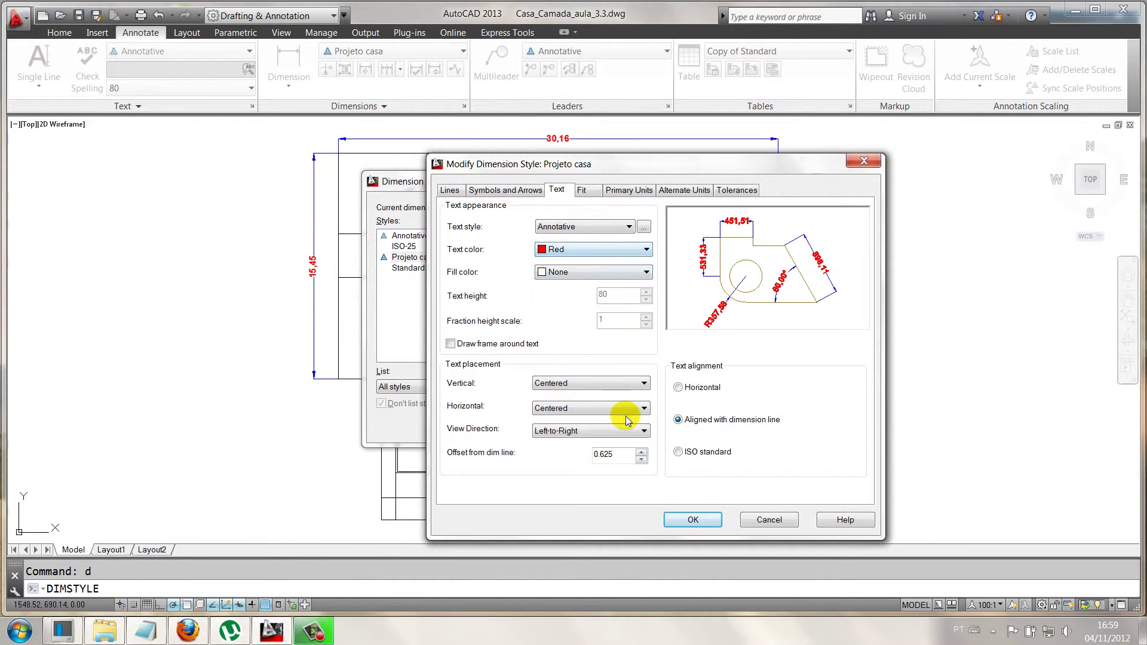
left_click(768, 519)
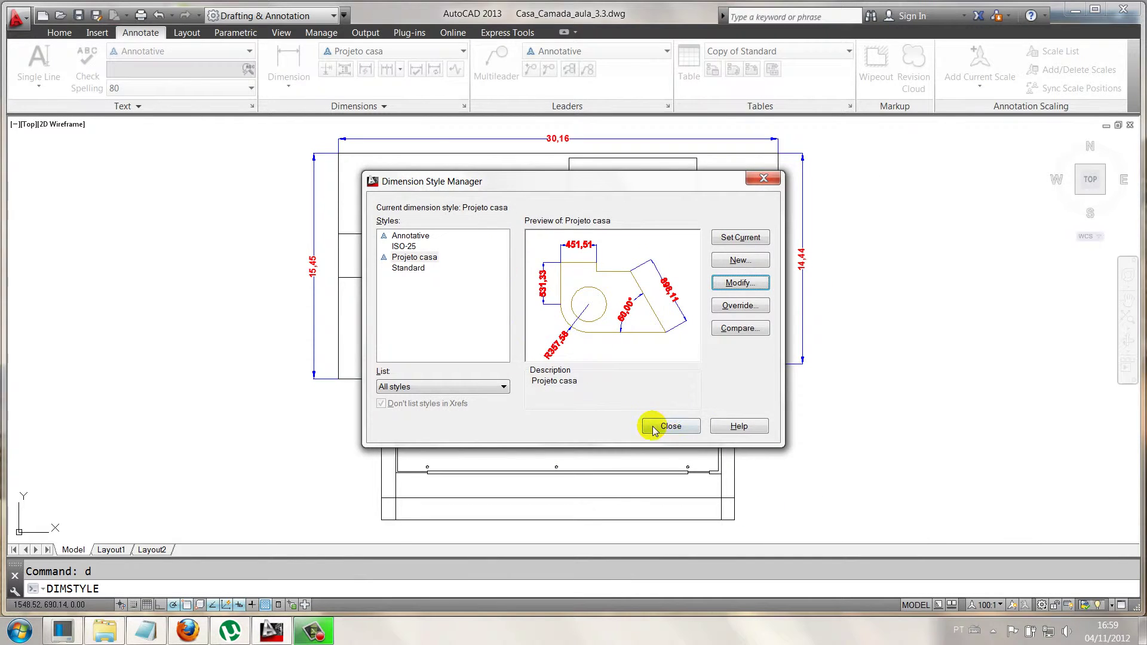
left_click(663, 426)
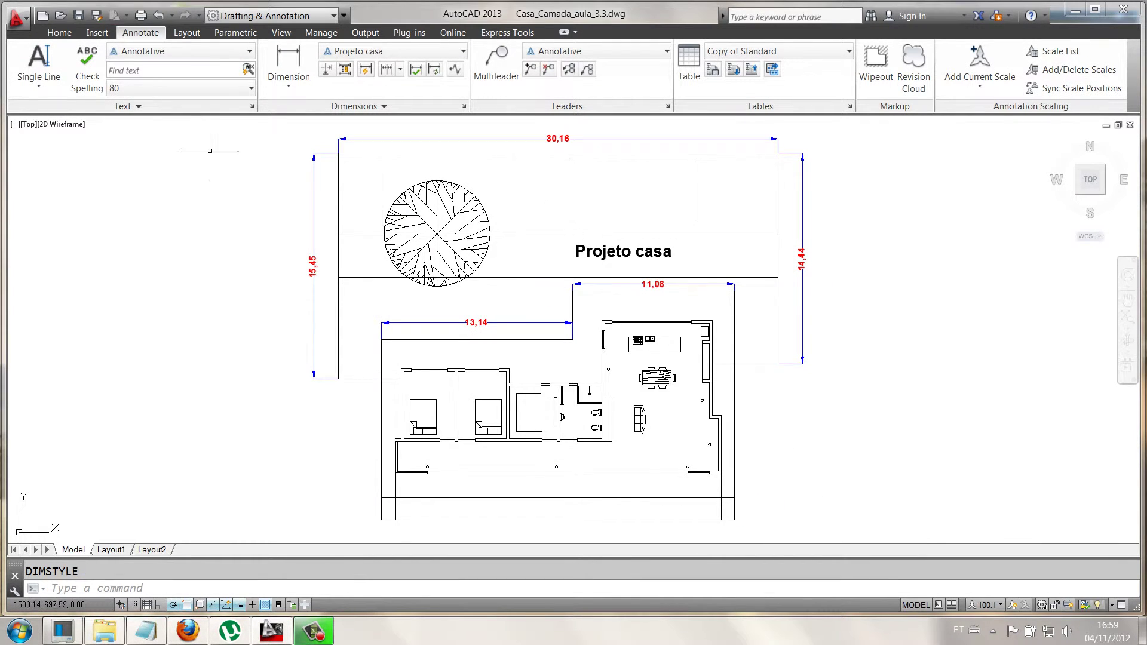
left_click(248, 110)
left_click(232, 175)
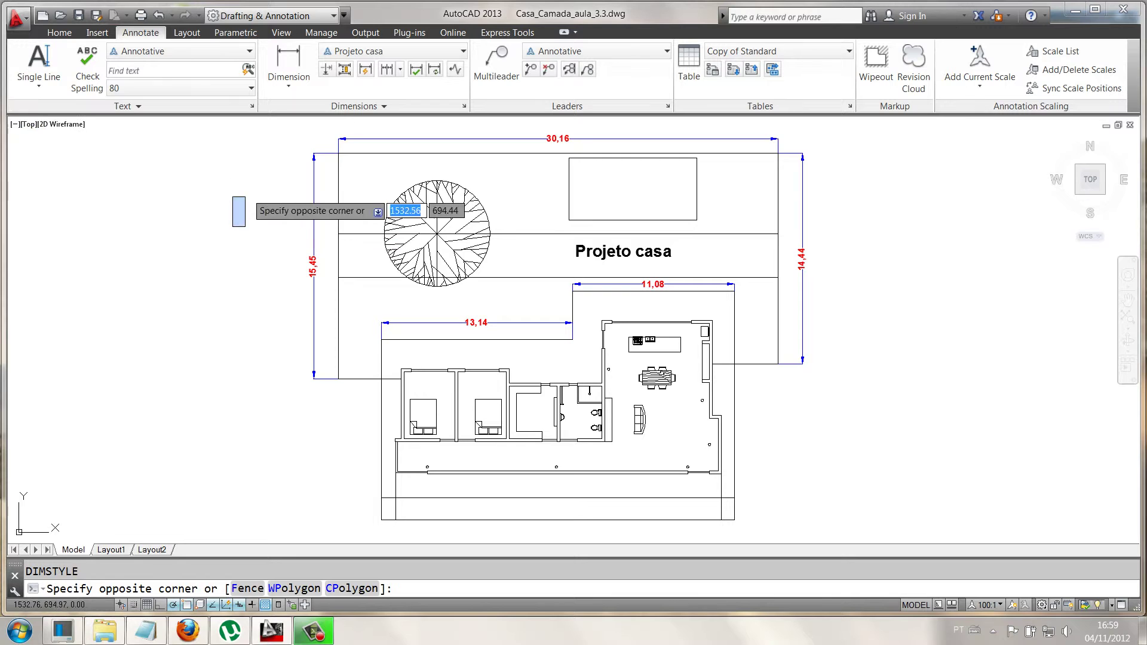
left_click(253, 106)
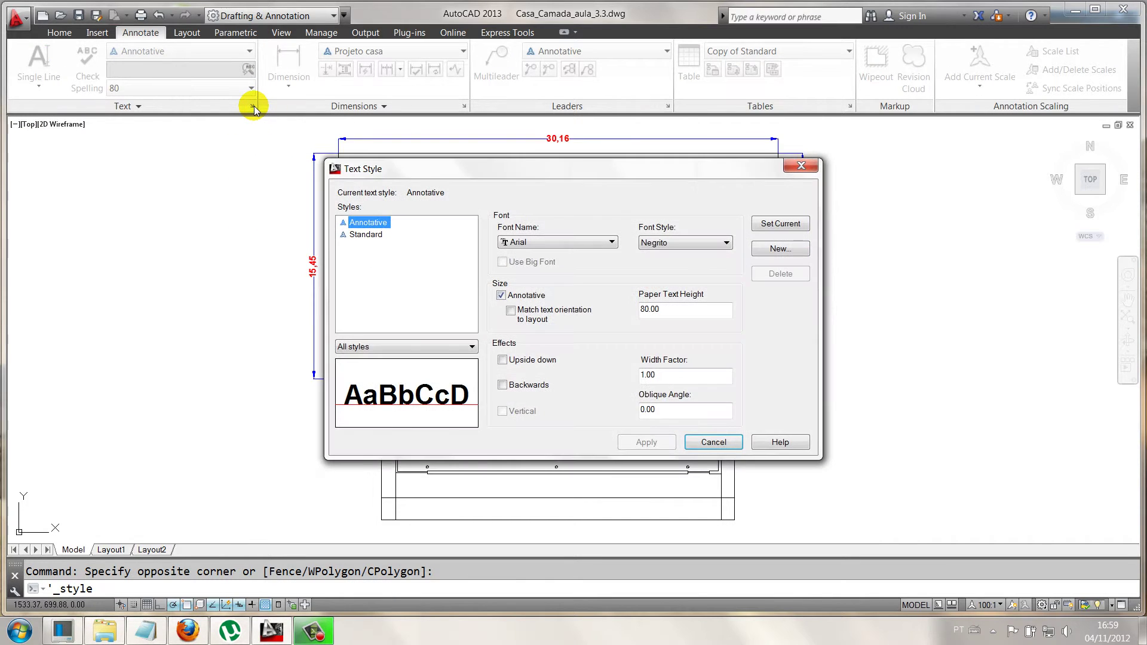
left_click(727, 442)
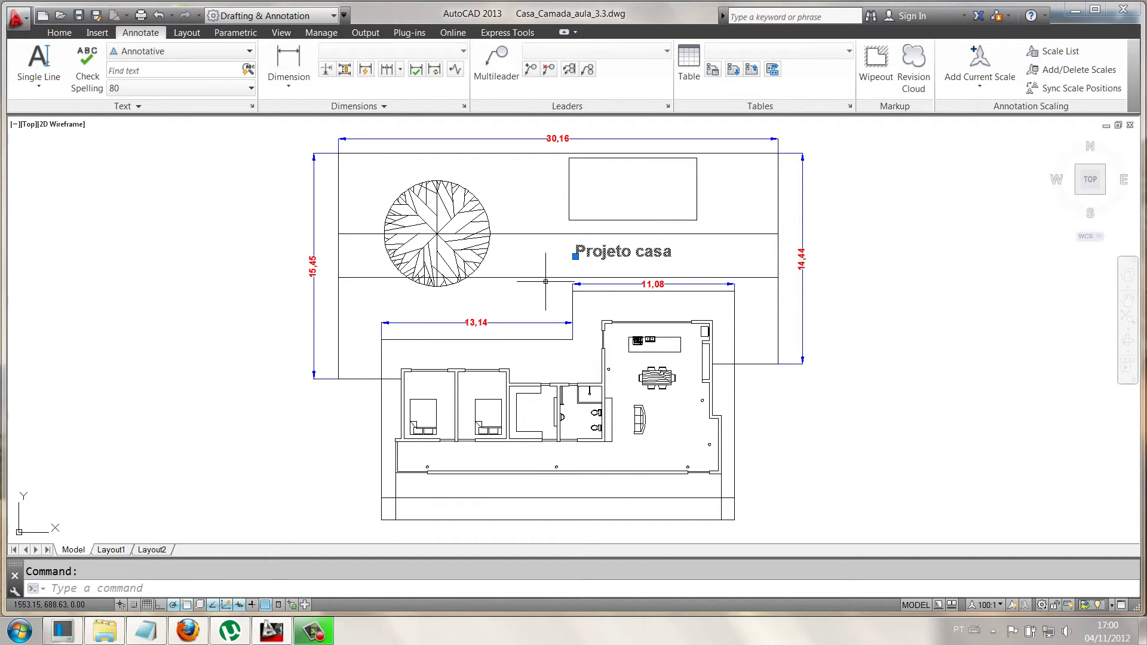
Release the selected 'Projeto casa' title and zoom out until the lot and house sit small, centred.
key("Escape")
scroll(477, 262, "down", 2)
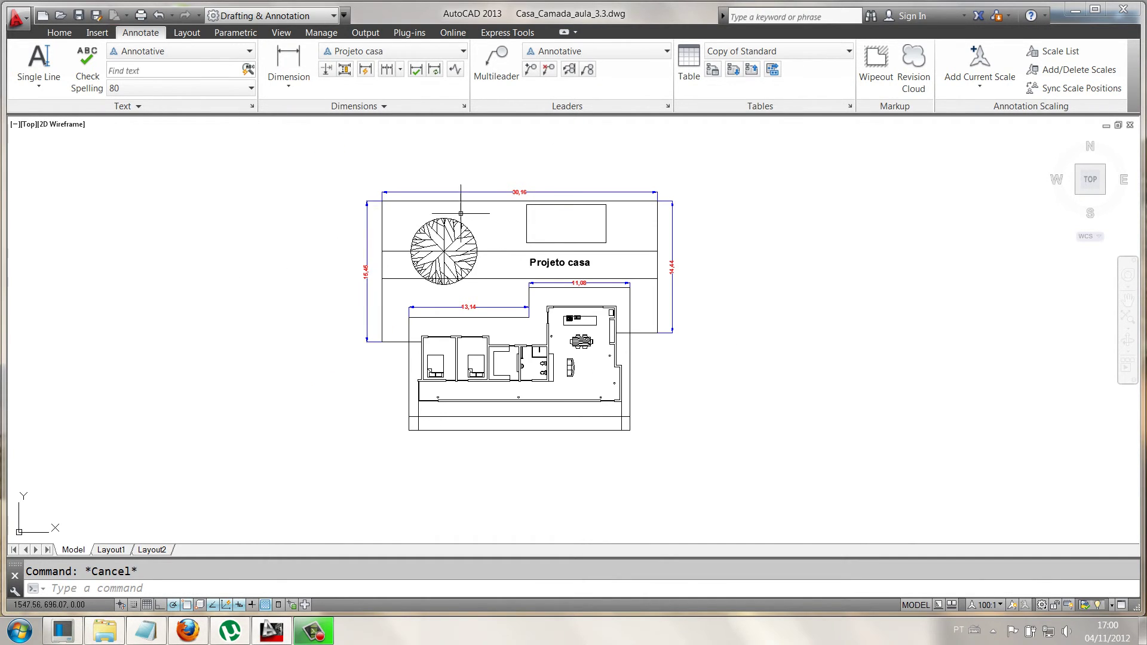
scroll(491, 239, "up", 2)
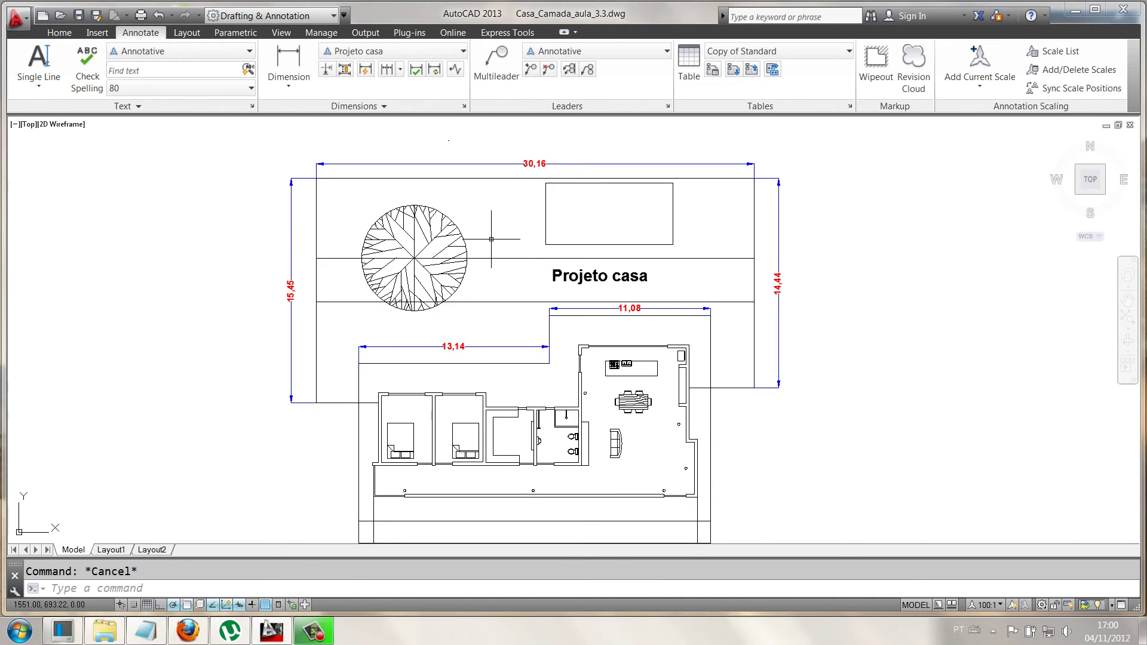
scroll(491, 238, "down", 2)
scroll(492, 243, "up", 2)
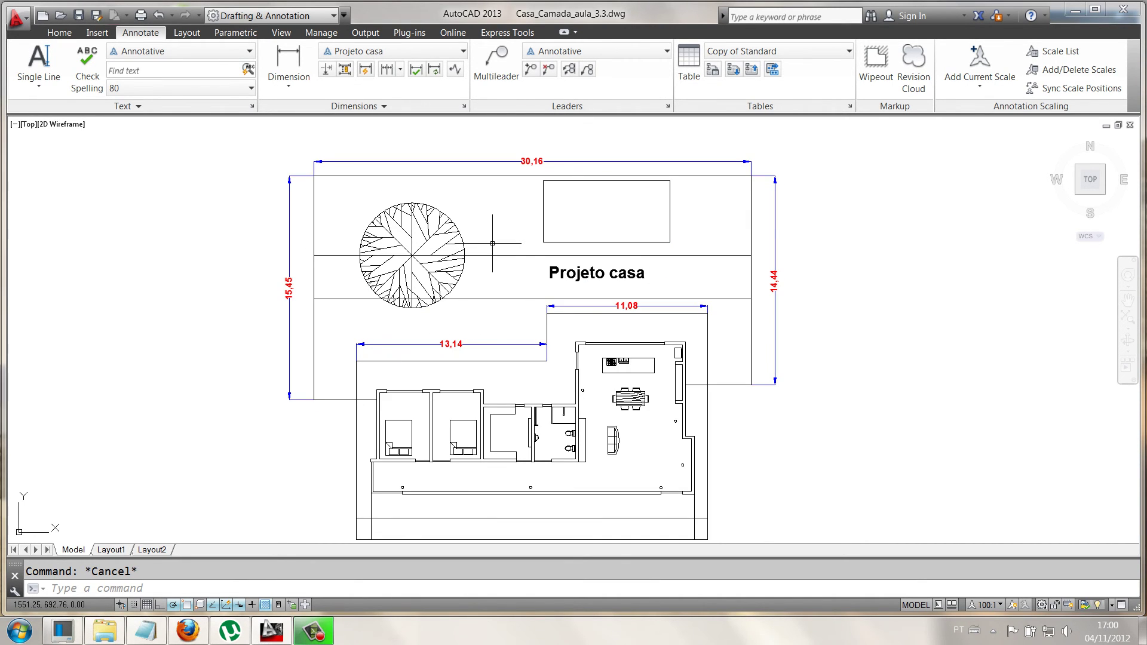
scroll(493, 243, "down", 2)
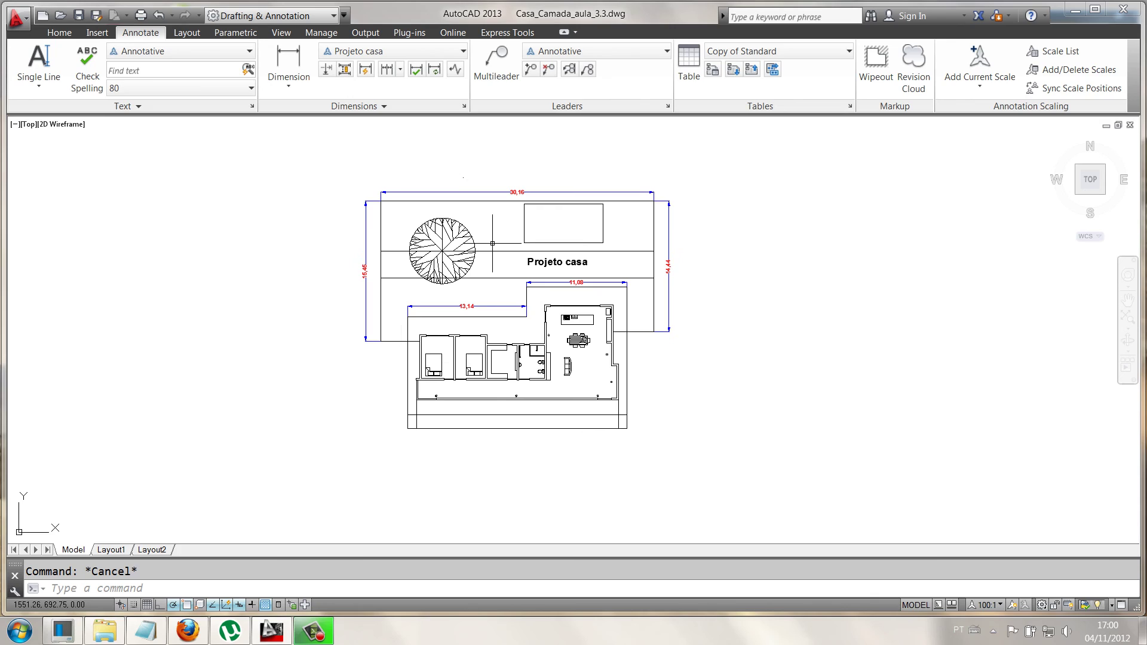